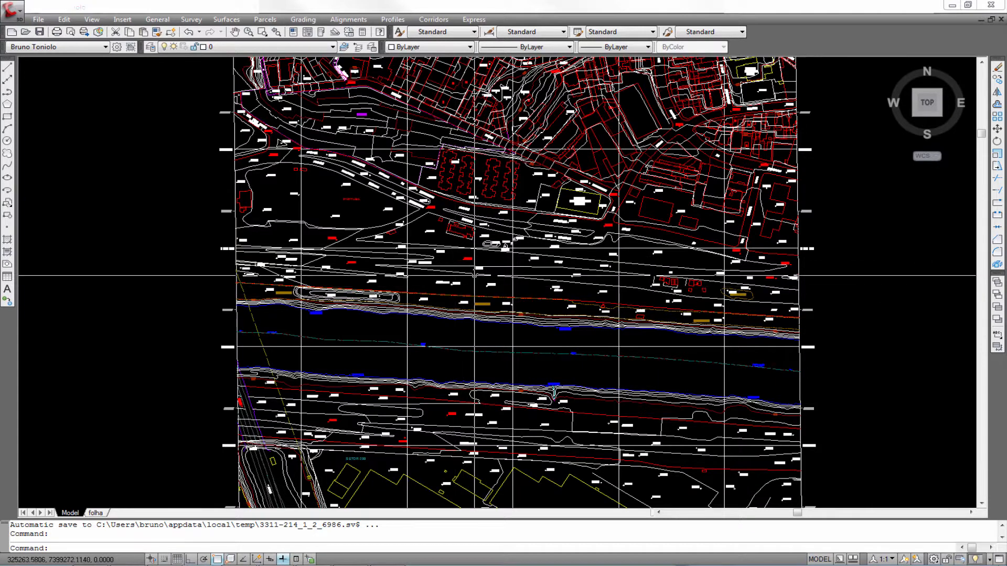
Step: Examine the topographic map drawing, both the whole sheet and the detail around the river and roads
mouse_move(474, 275)
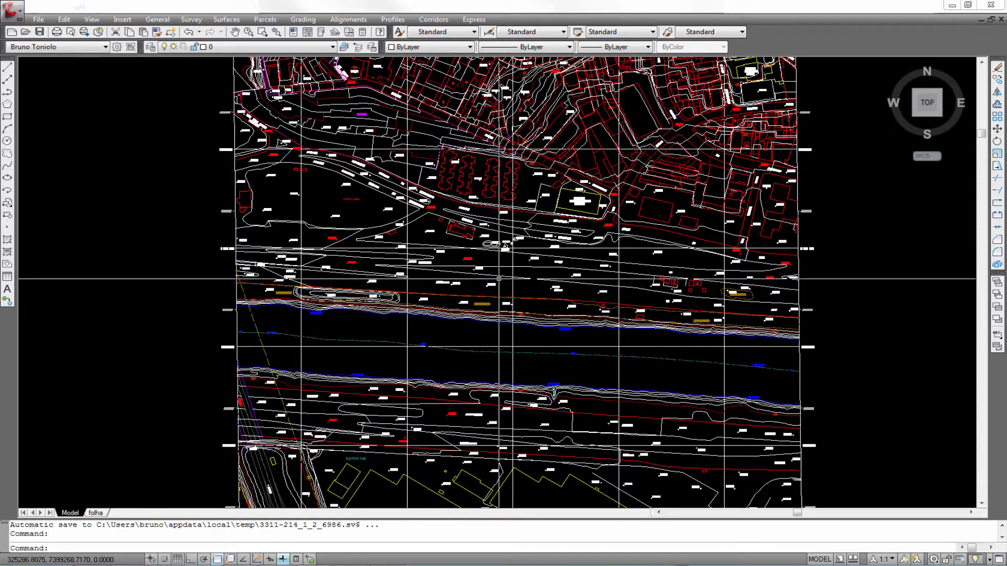
scroll(483, 263, "down", 3)
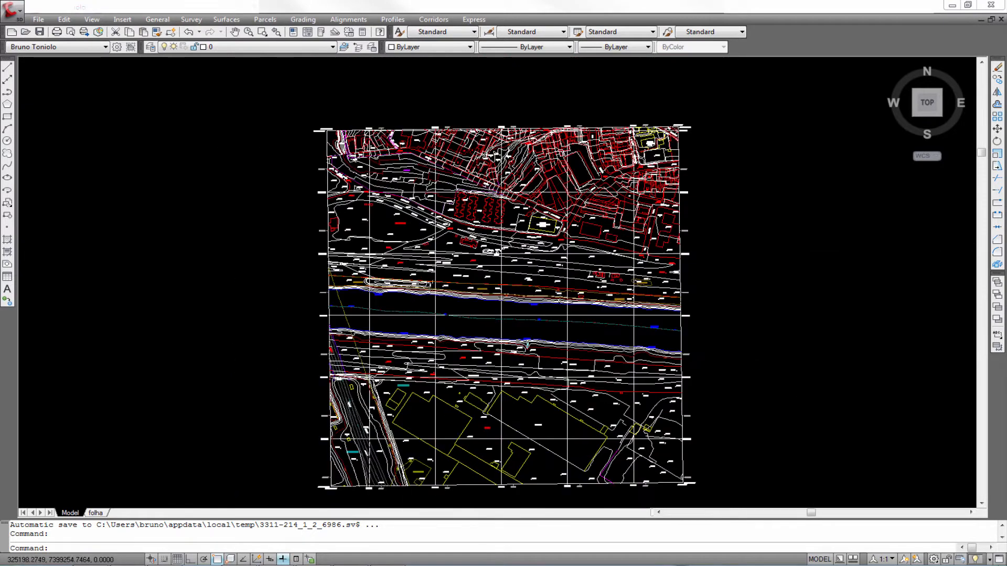
middle_click_drag(465, 203, 445, 170)
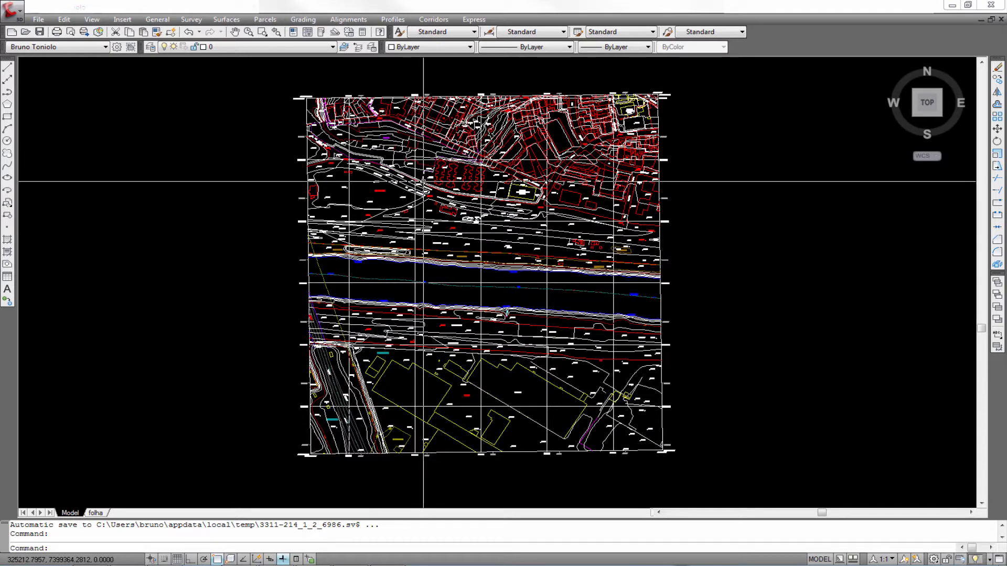
middle_click_drag(423, 181, 402, 185)
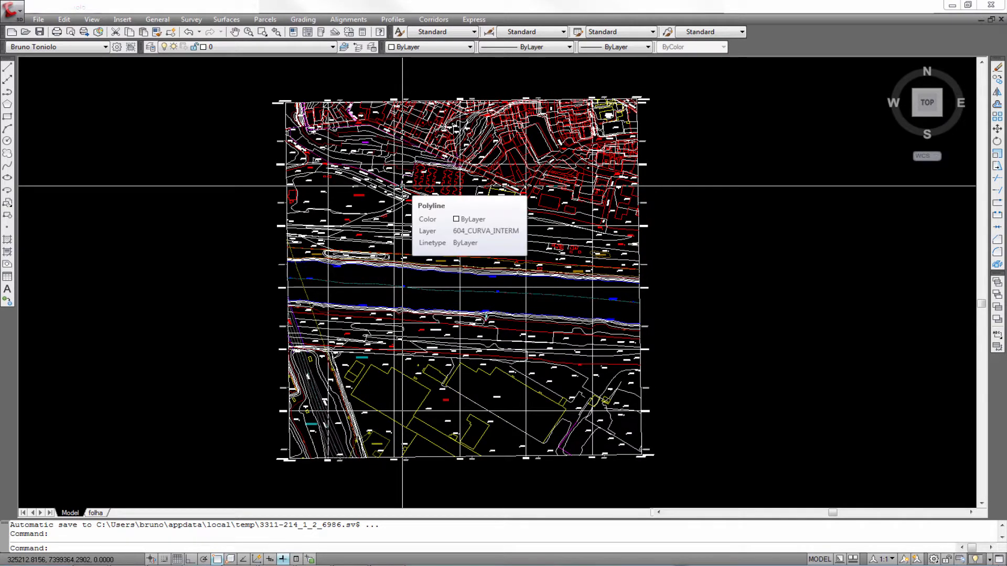
scroll(402, 186, "up", 5)
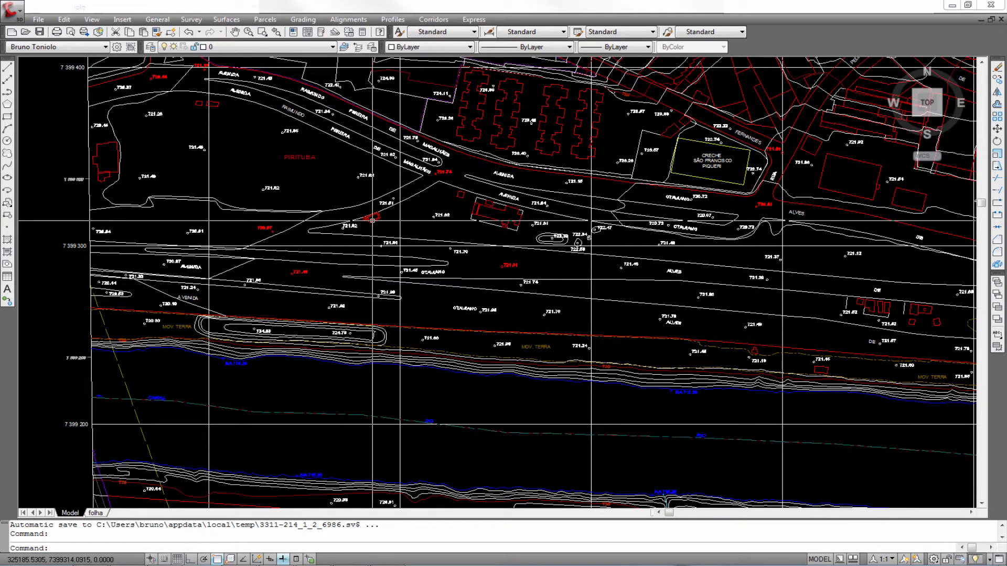
scroll(372, 221, "down", 8)
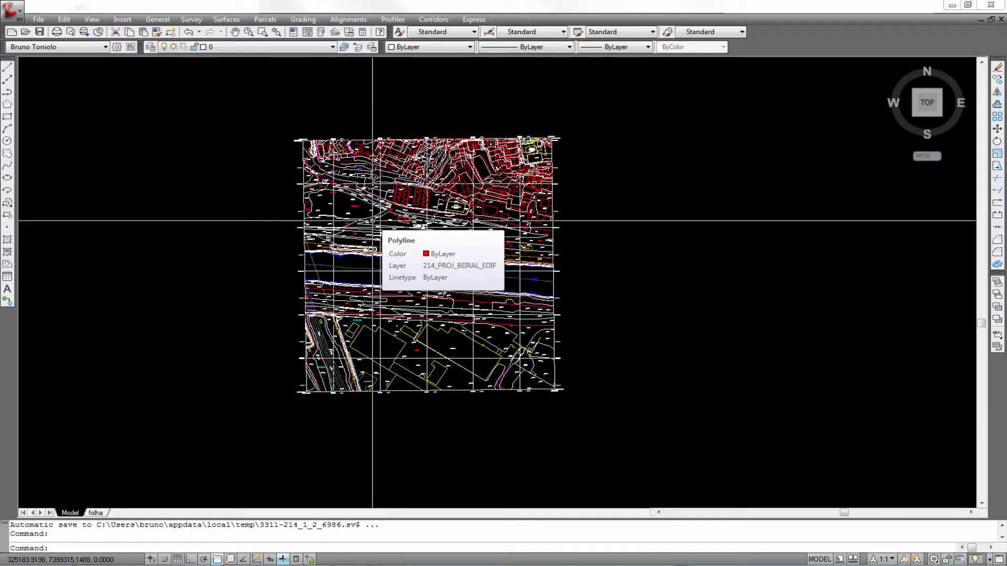
key("Escape")
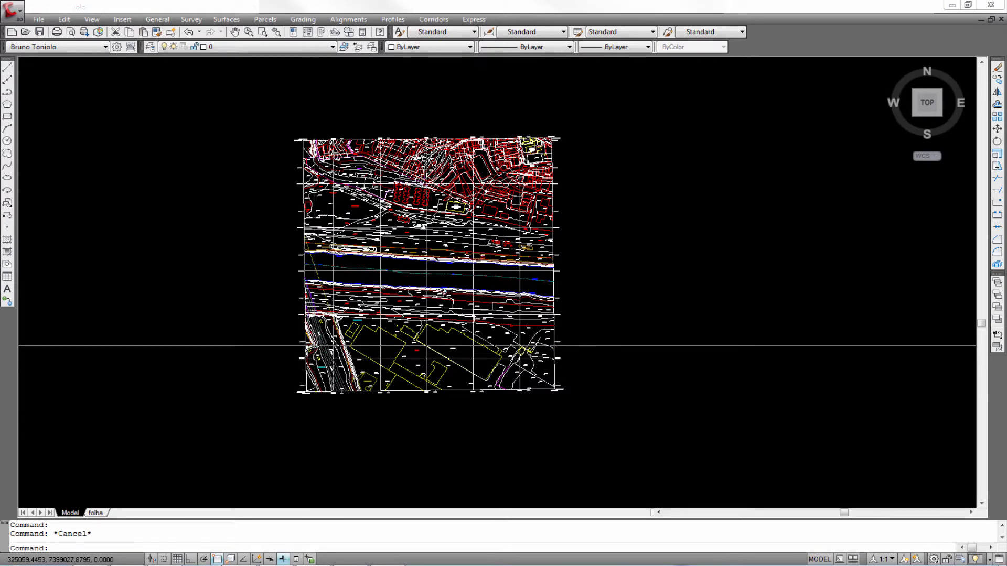
middle_click(401, 327)
middle_click(401, 328)
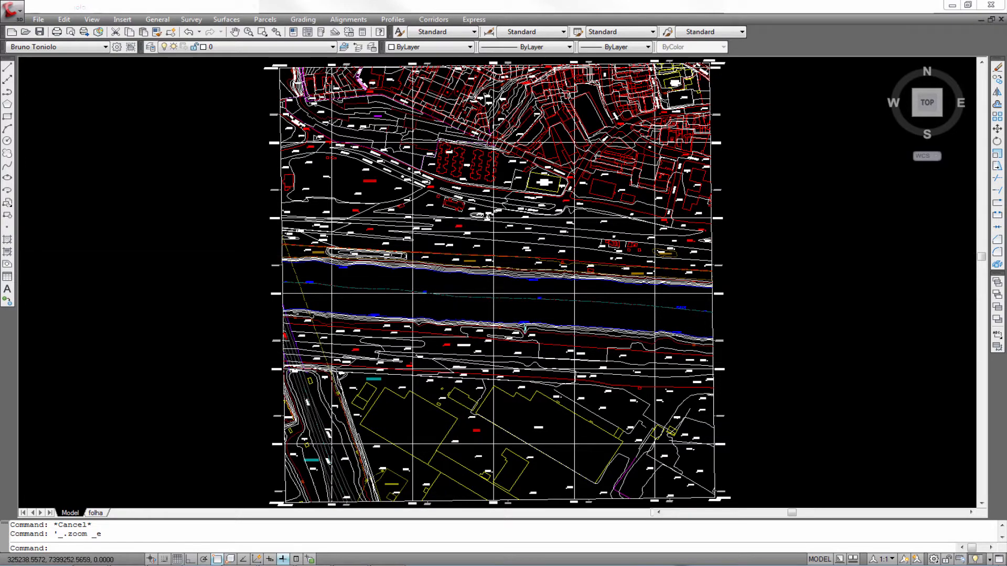
scroll(438, 255, "up", 5)
scroll(438, 255, "down", 3)
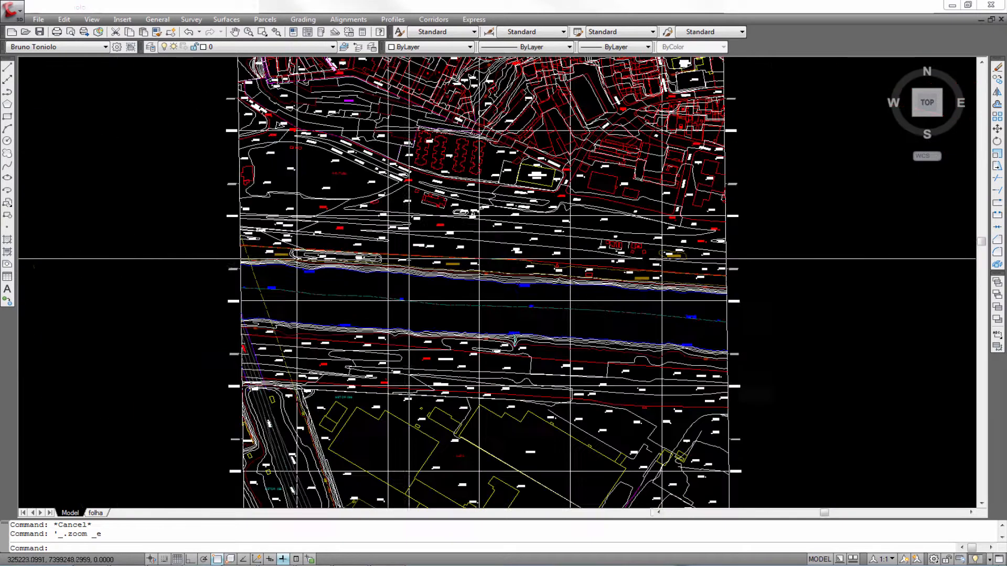
scroll(386, 267, "up", 2)
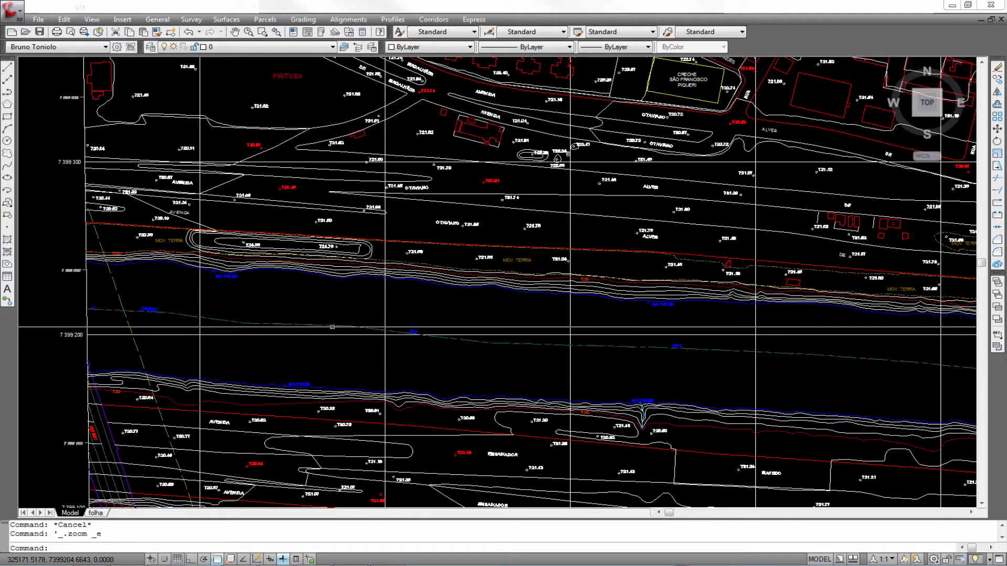
scroll(313, 295, "down", 3)
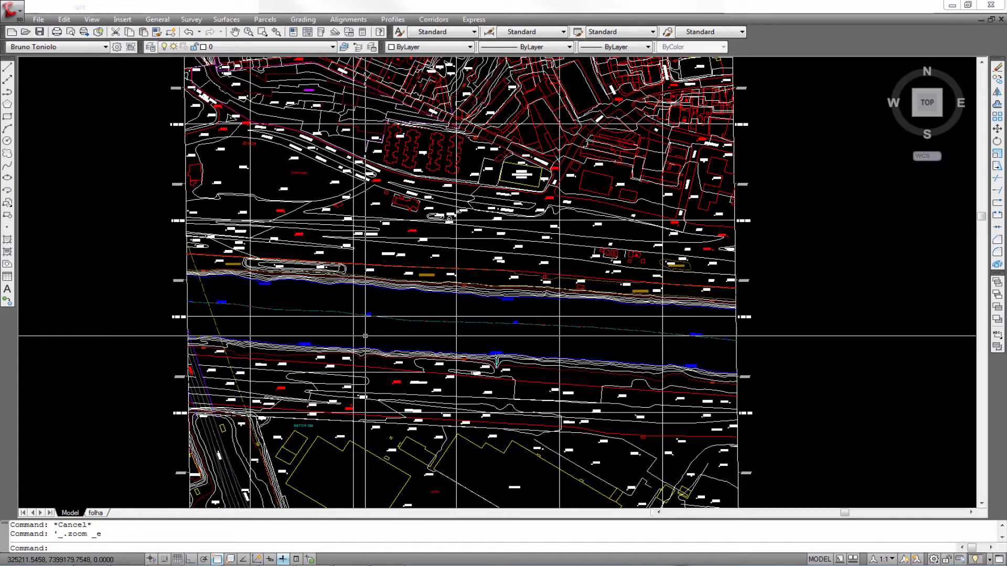
scroll(372, 299, "down", 4)
middle_click(367, 297)
middle_click(367, 297)
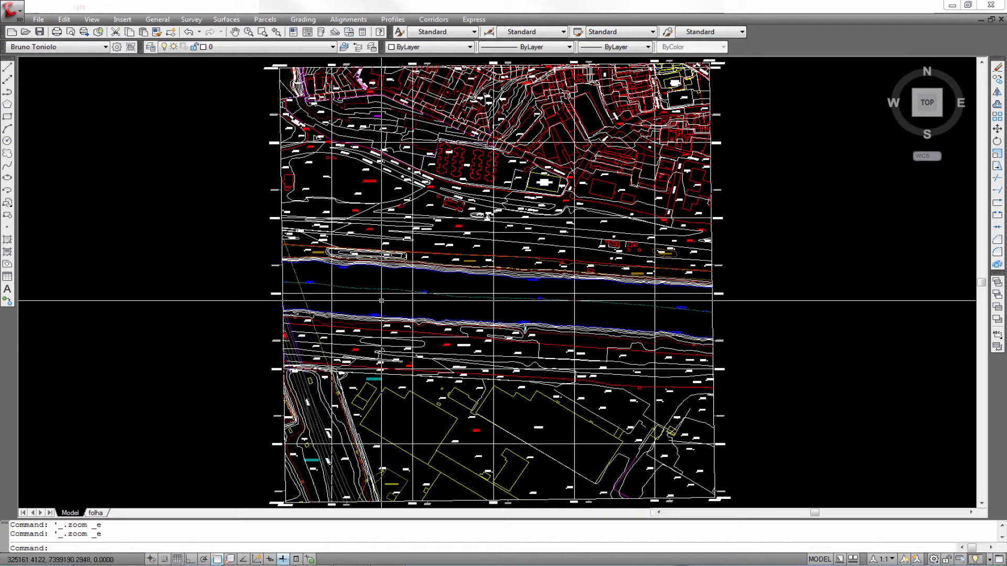
Step: Load the lockup.lsp routine from the desktop folder (Área de Trabalho) with APPLOAD and close the application loader
key("Escape")
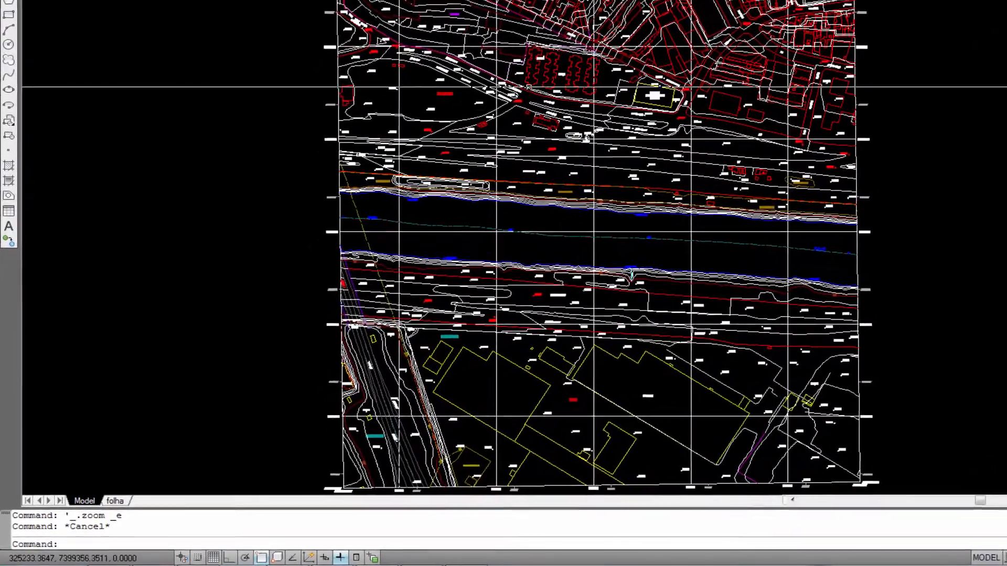
type("app")
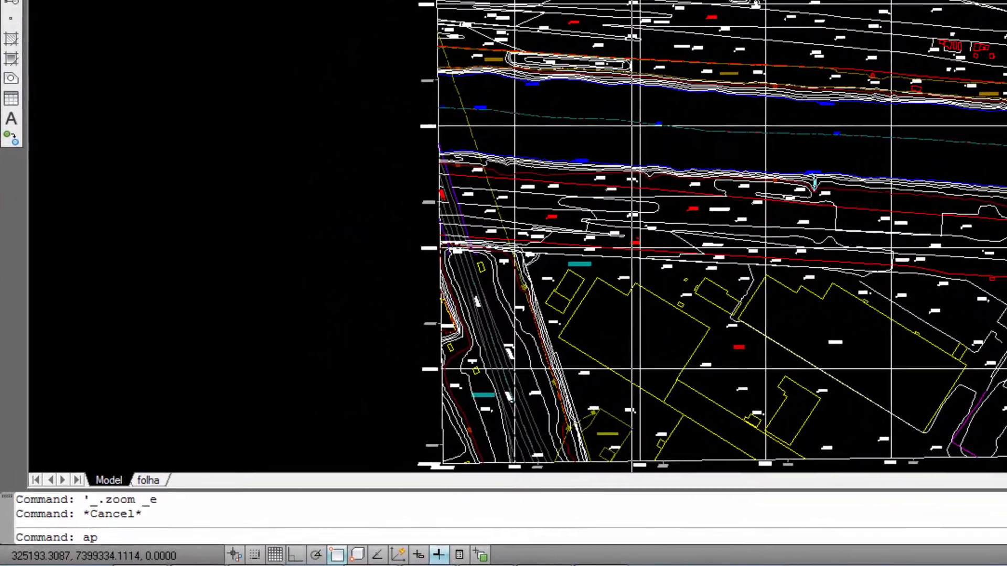
type("load")
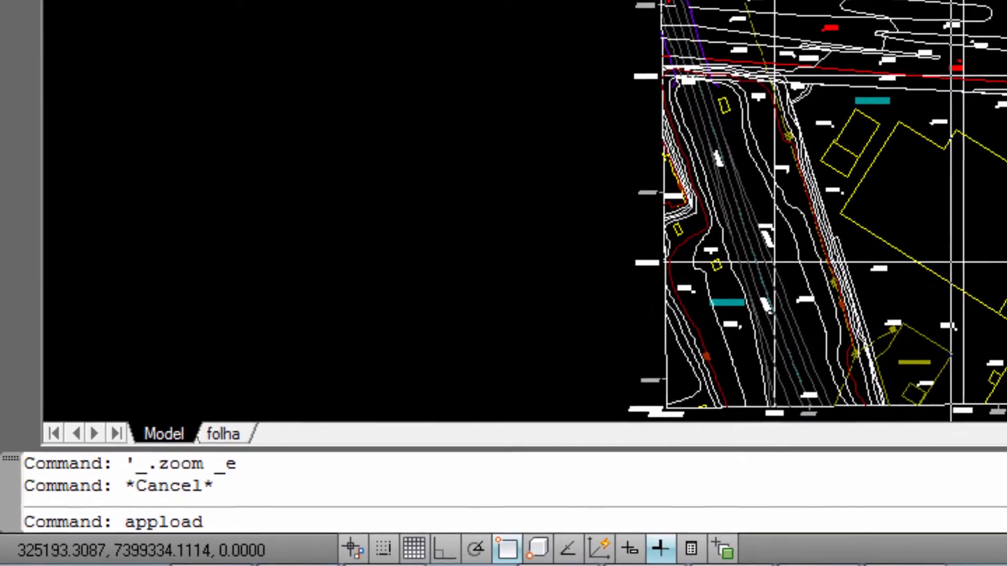
key("Return")
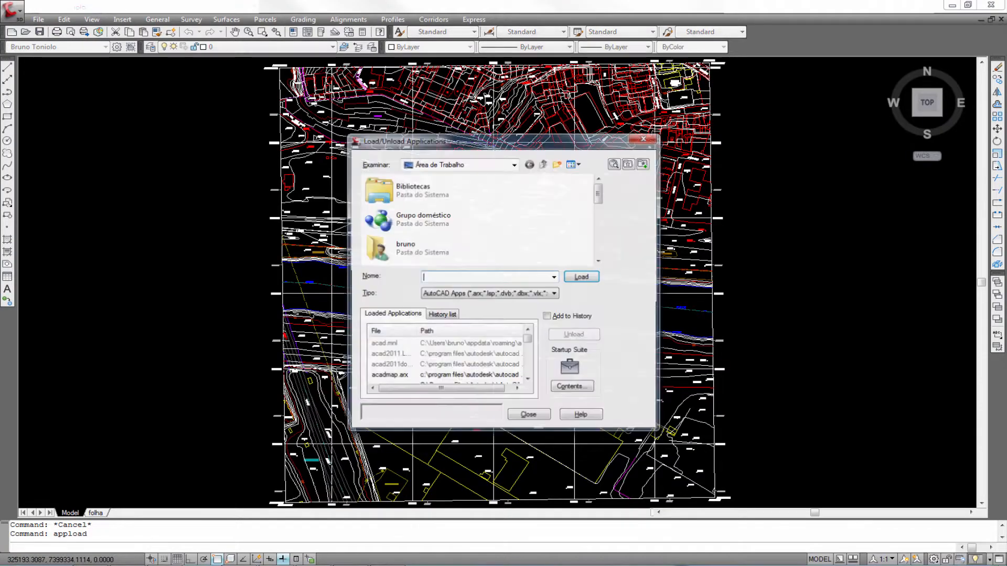
left_click_drag(597, 195, 589, 252)
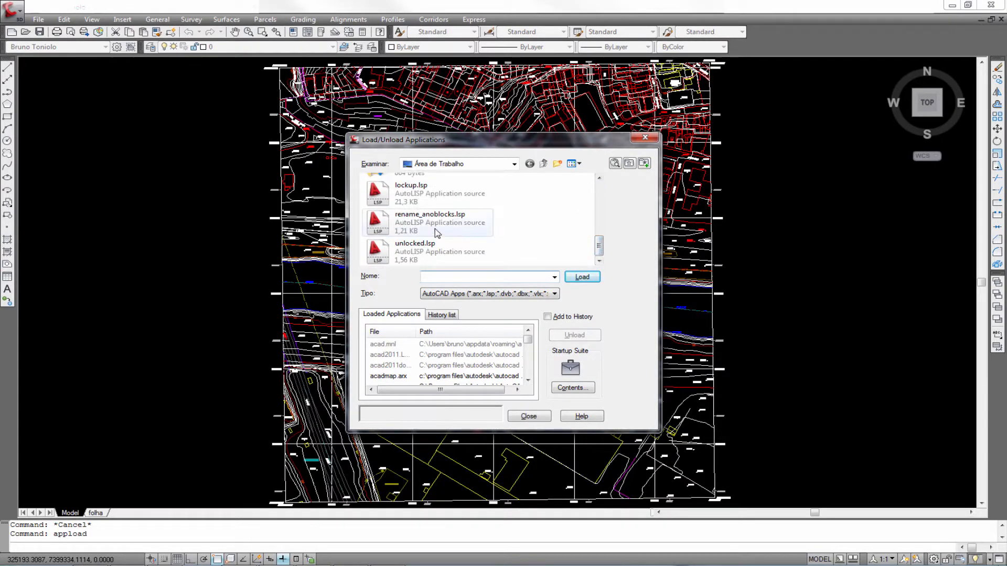
left_click(424, 198)
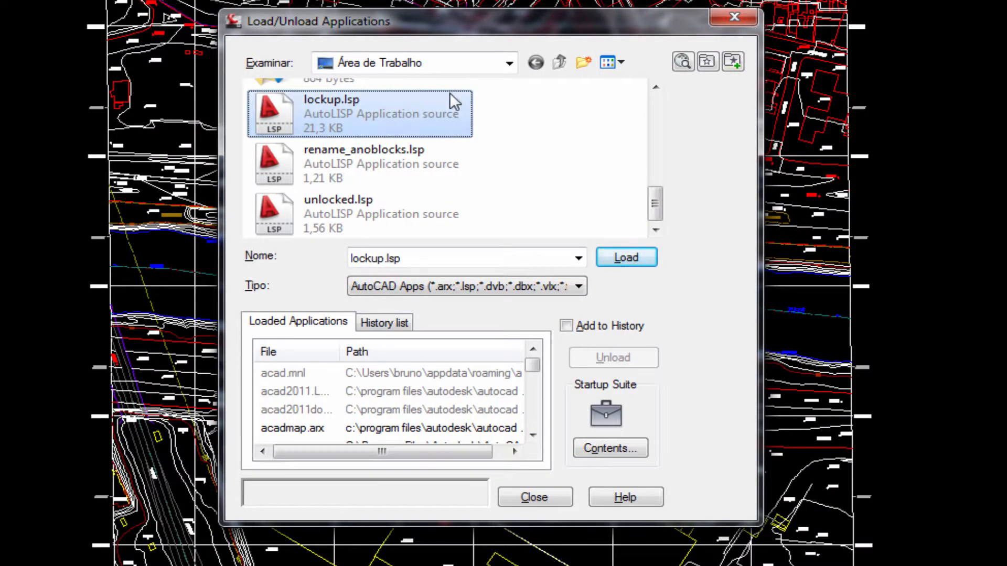
left_click(627, 259)
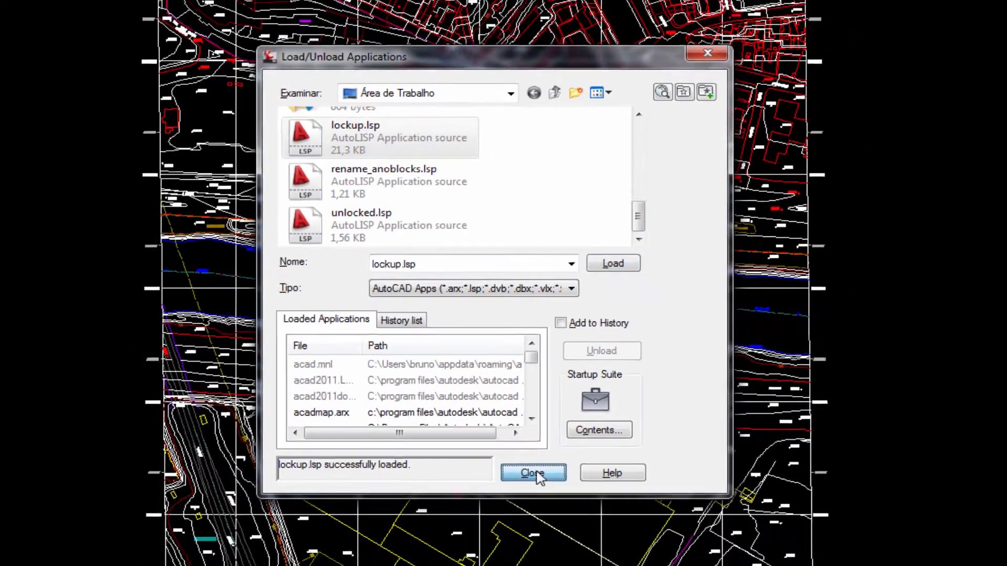
left_click(540, 496)
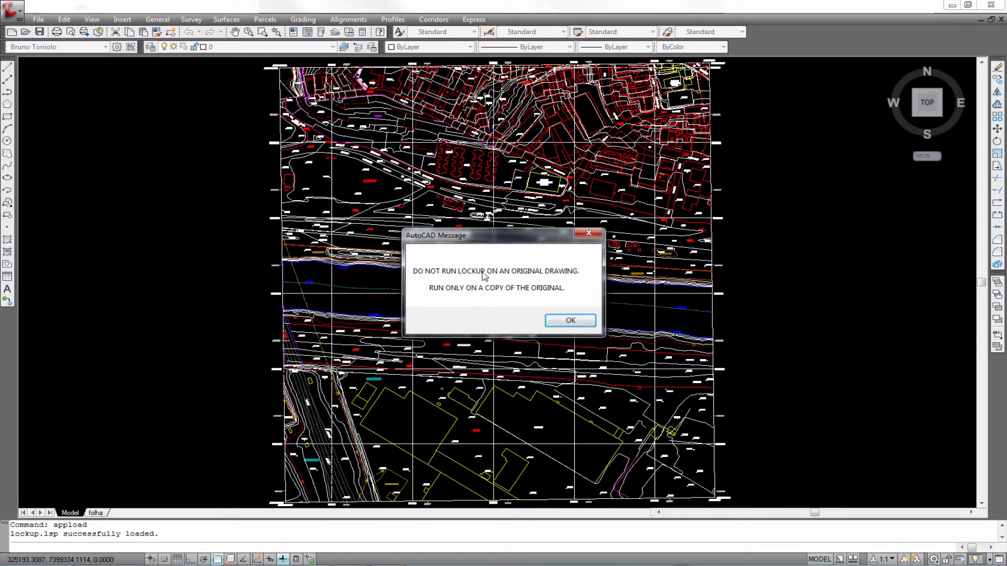
Step: Read and dismiss the routine's warning and credits messages
left_click_drag(479, 246, 451, 245)
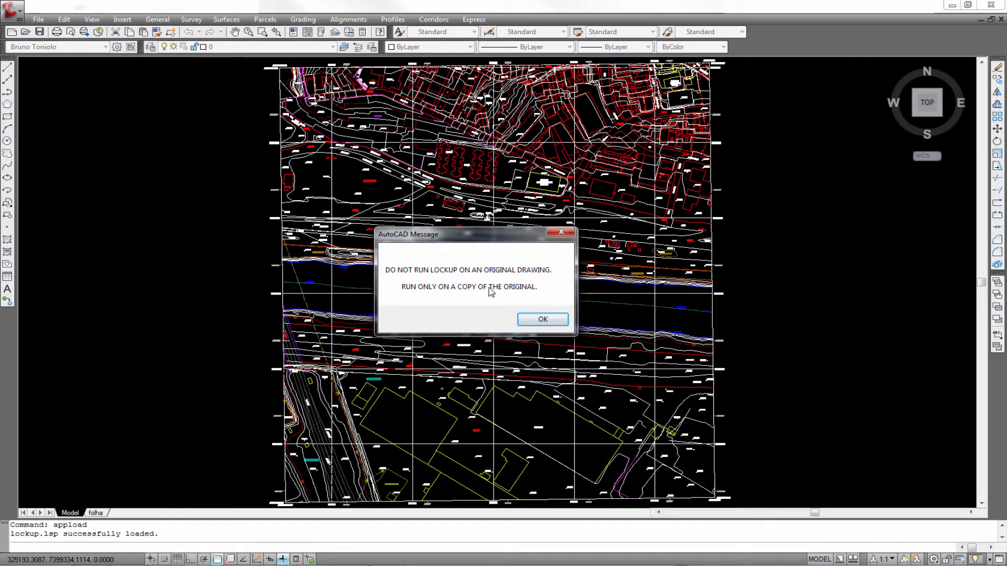
left_click(538, 320)
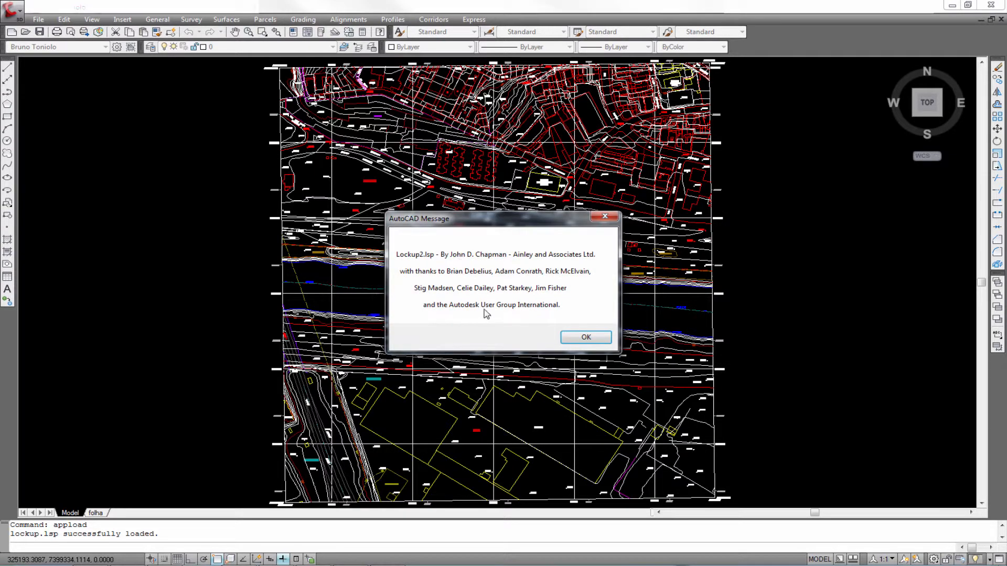
left_click_drag(442, 218, 410, 190)
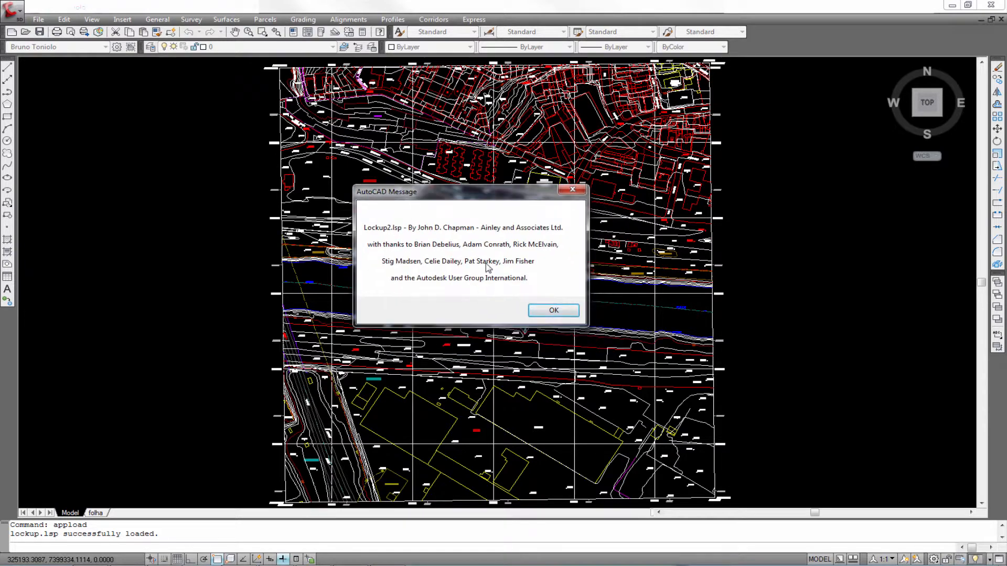
left_click(535, 310)
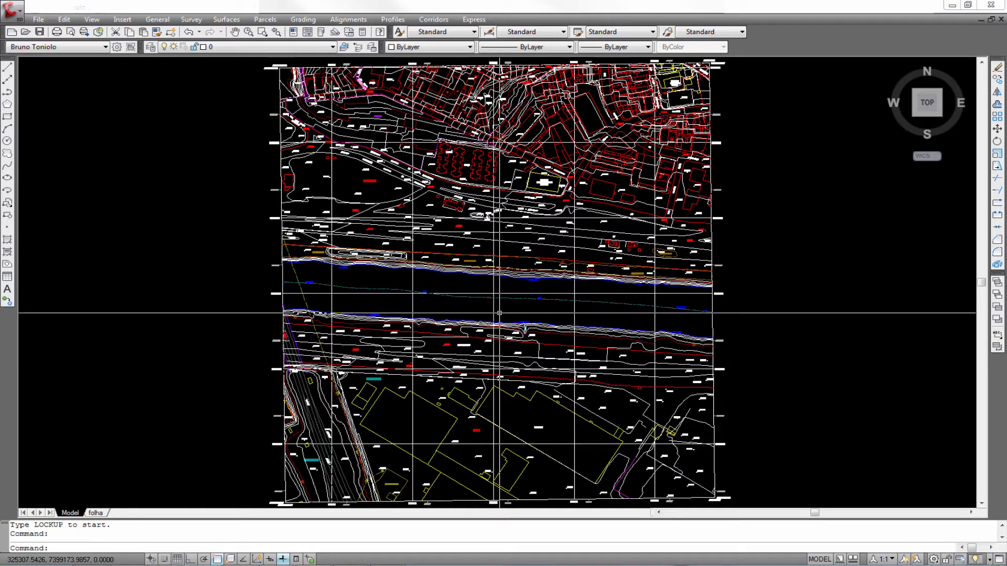
scroll(501, 314, "down", 3)
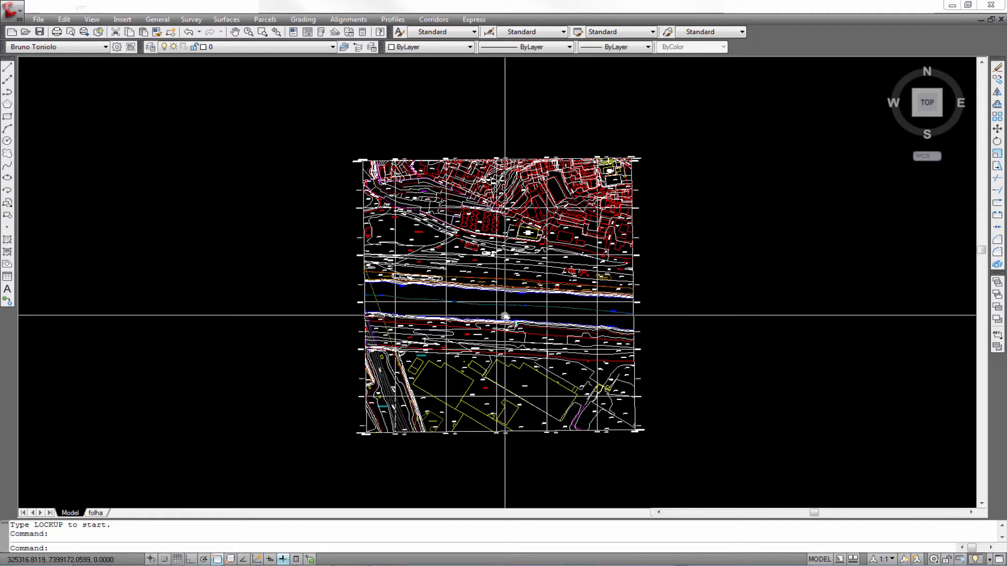
middle_click(501, 315)
middle_click(501, 315)
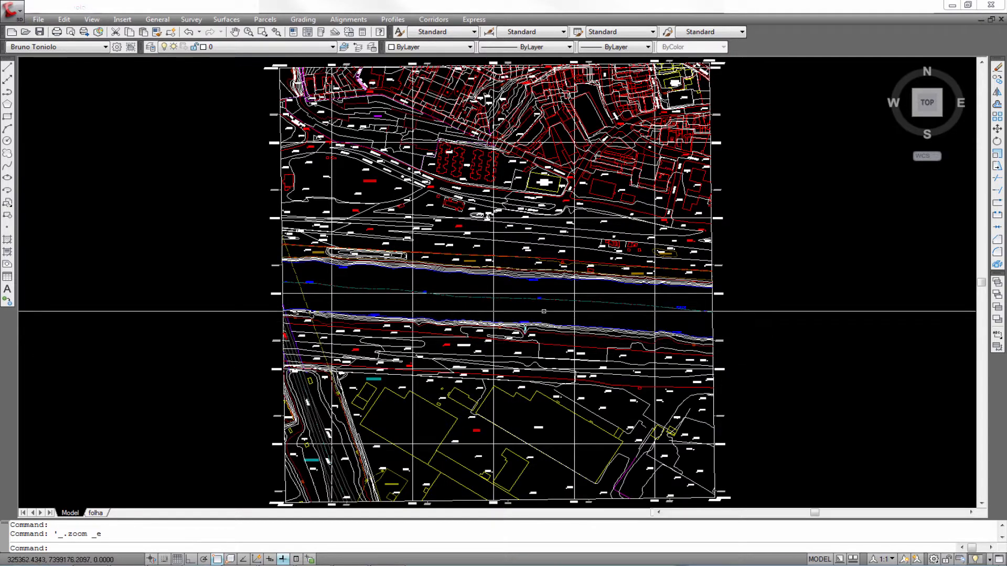
scroll(450, 314, "down", 2)
middle_click(452, 320)
middle_click(452, 320)
type("saveas")
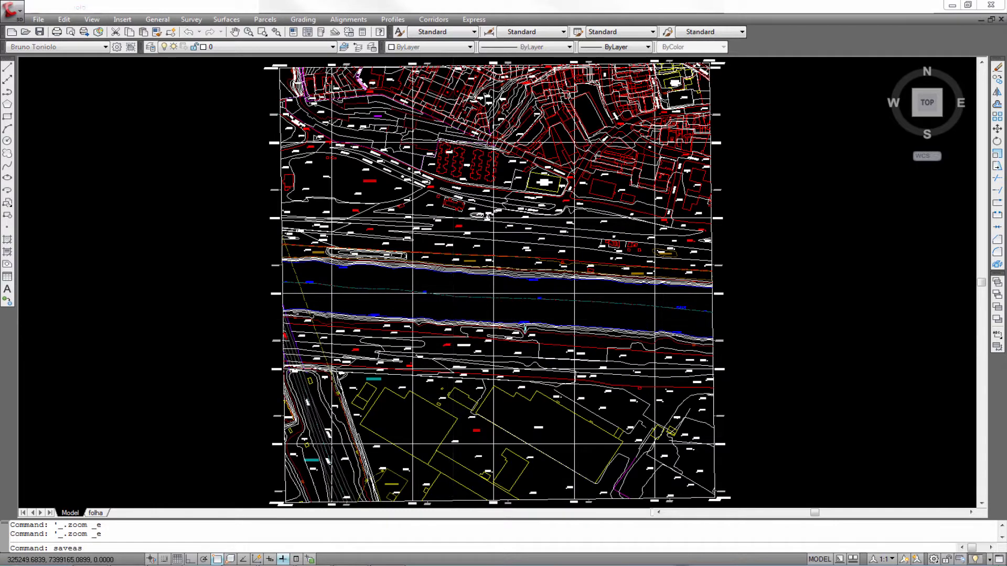
key("Return")
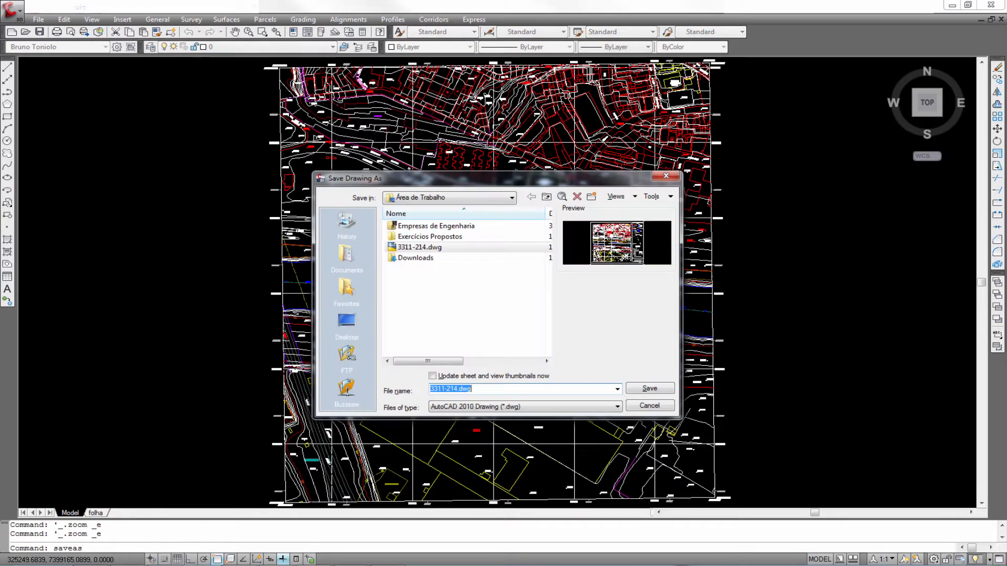
key("Escape")
Step: Save the drawing on the desktop as a new AutoCAD 2010 drawing named copia
left_click(38, 19)
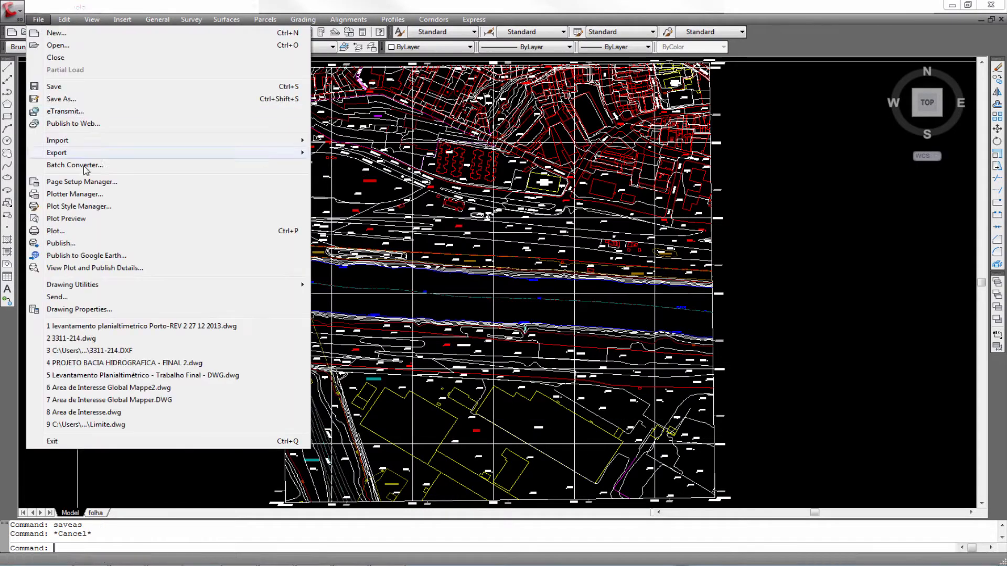
left_click(79, 100)
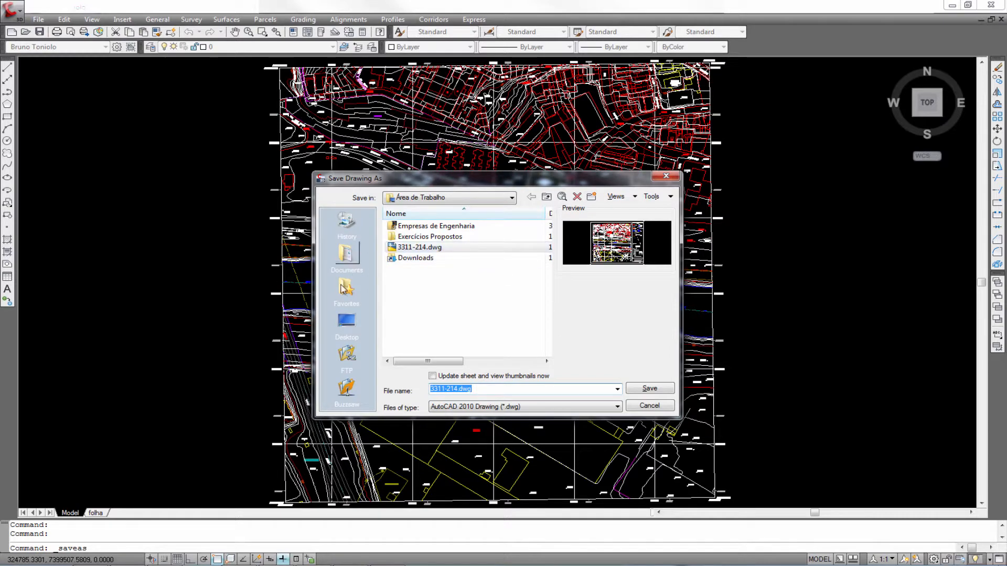
left_click(346, 321)
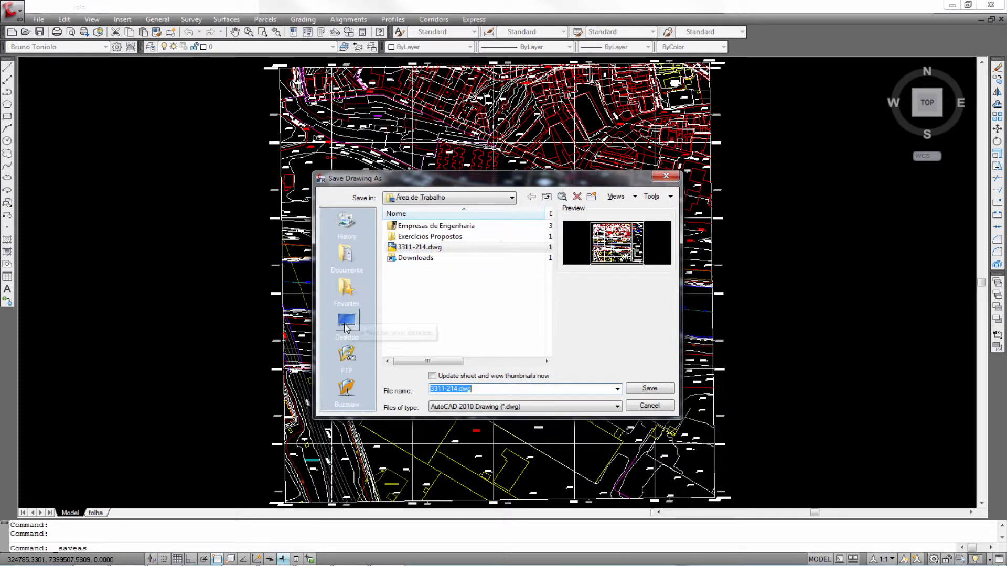
double_click(459, 388)
type("opia")
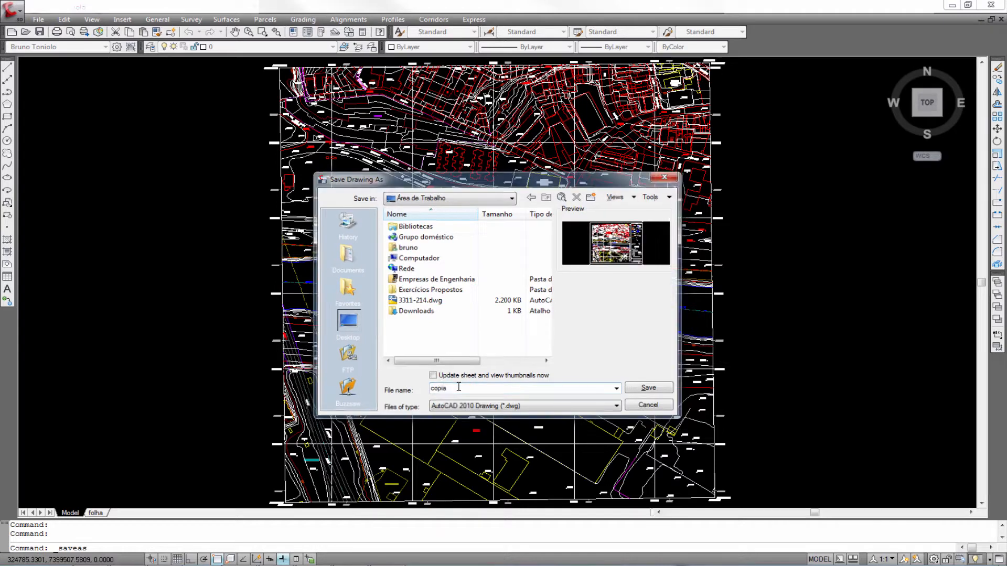
key("Return")
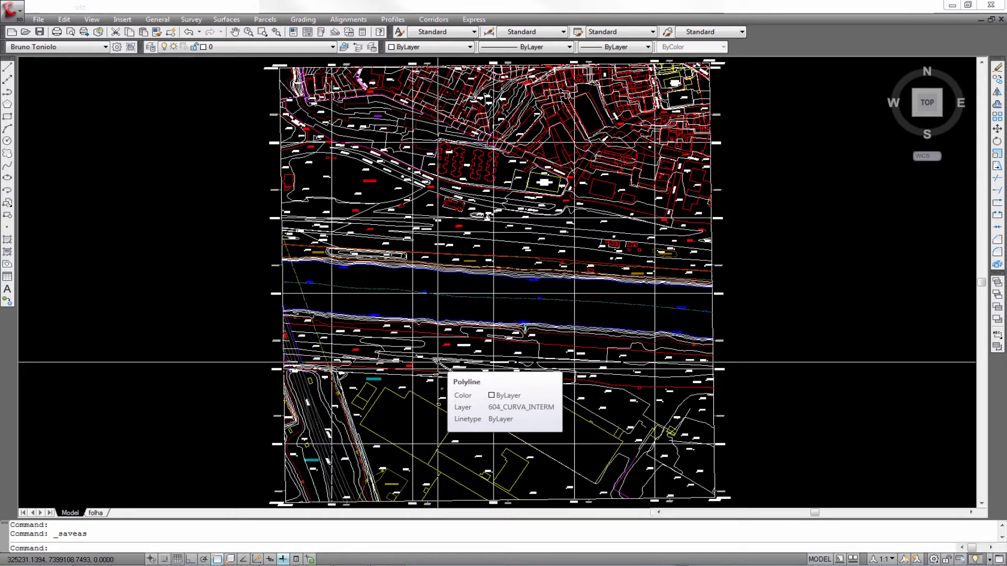
Step: Run LOCKUP, confirm locking the drawing, and accept the default 2000i version and the start in Model Space
type("l")
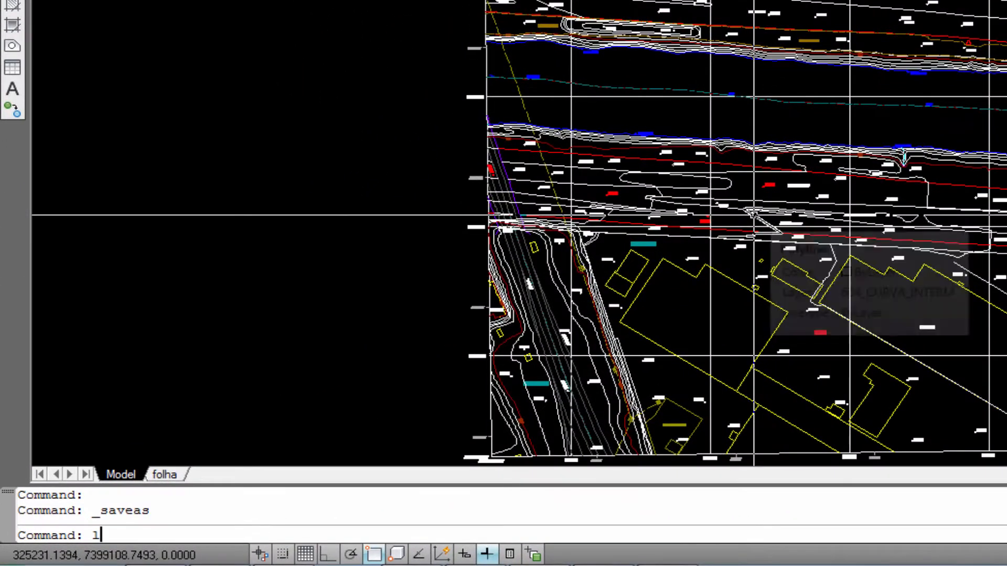
type("oc")
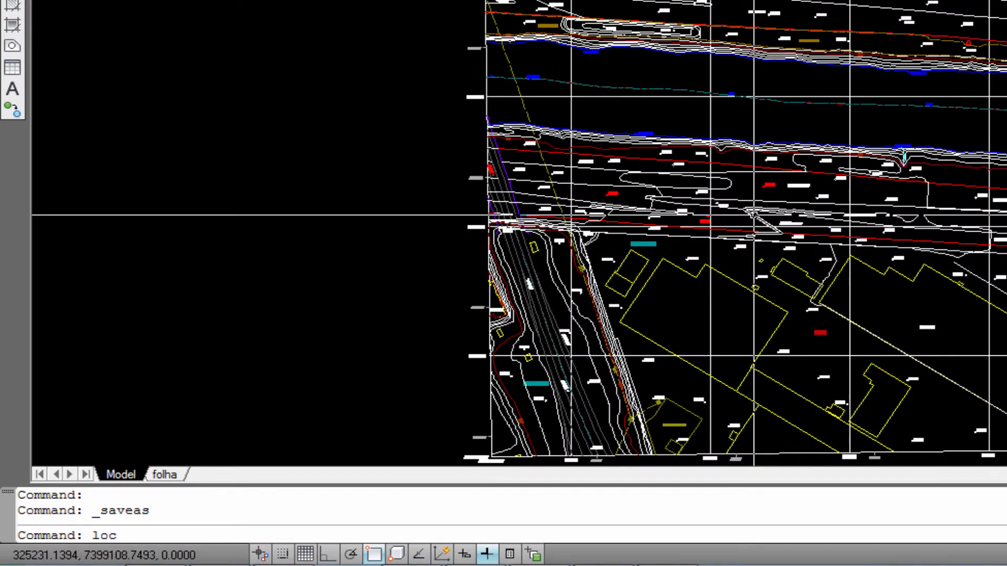
type("kup")
key("Return")
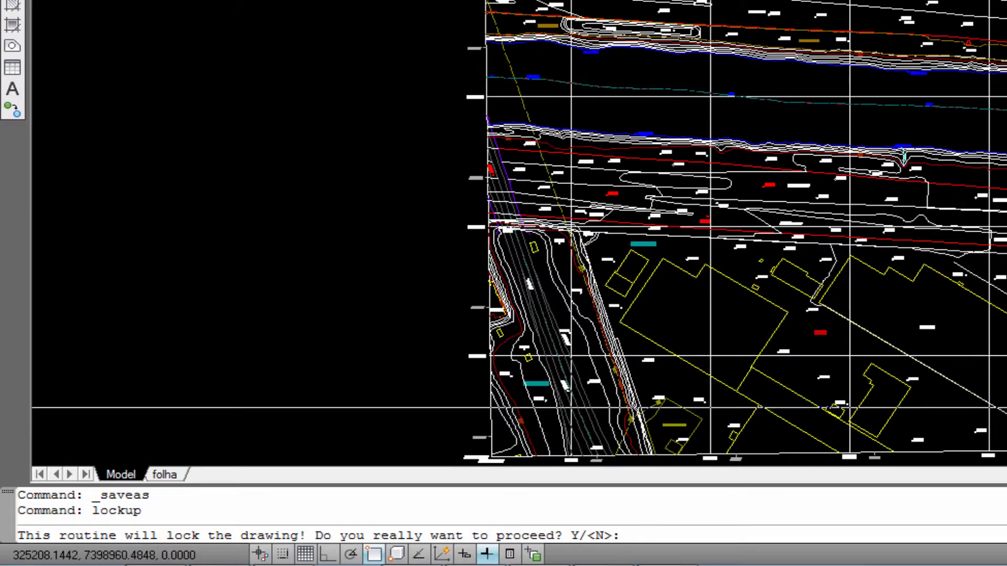
type("y")
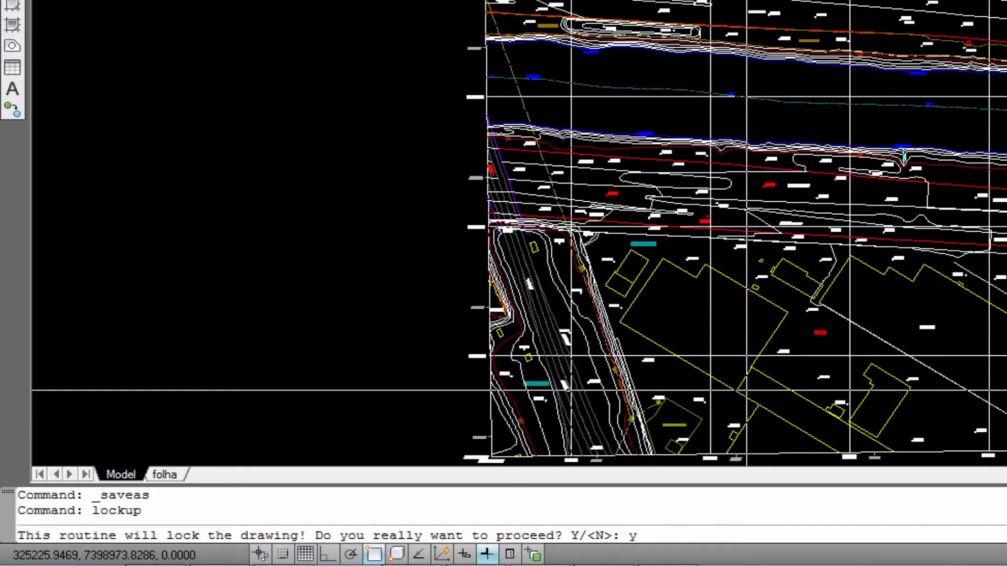
key("Return")
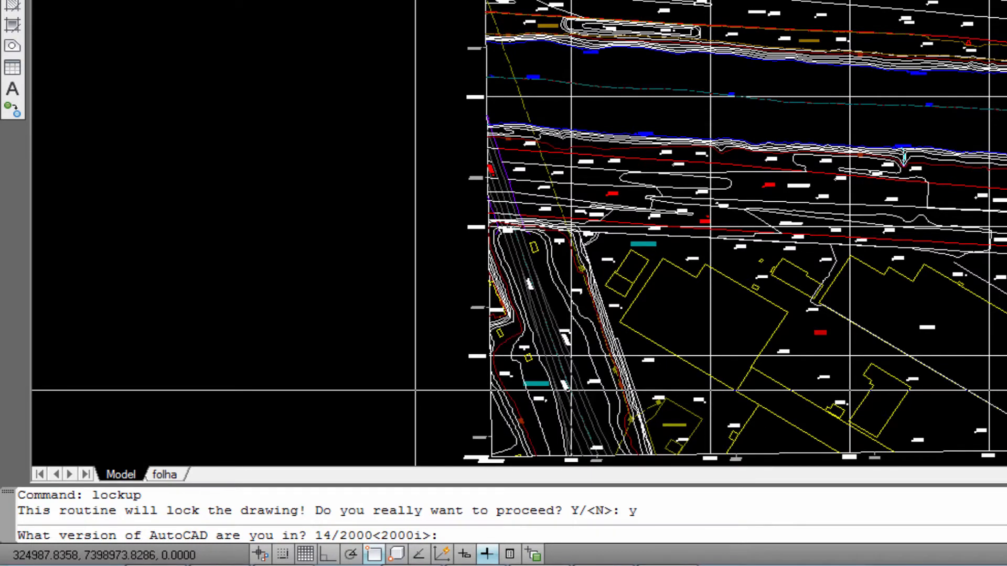
key("Return")
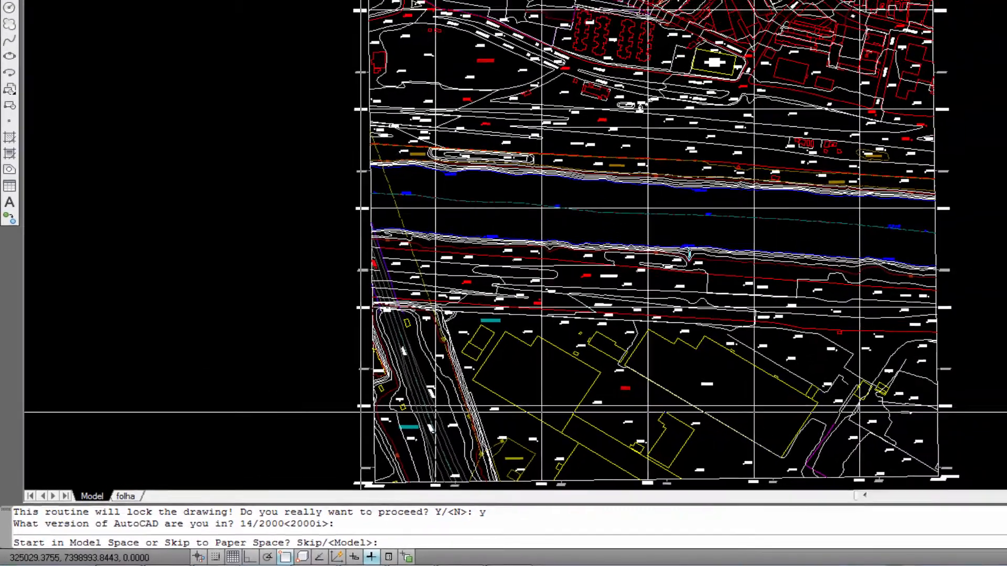
key("Return")
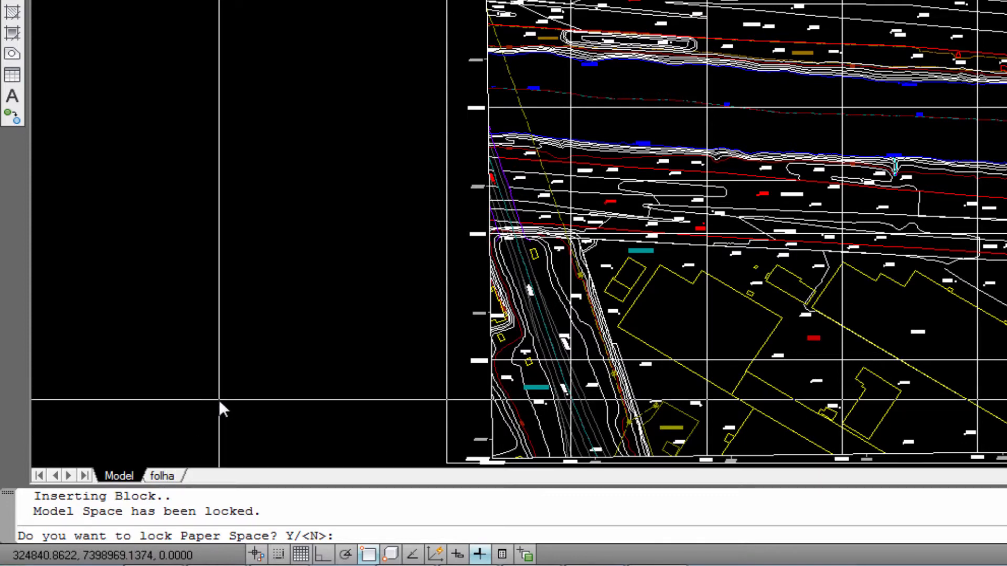
Step: Lock Paper Space for the layout folha, decline locking more layouts, and dismiss the completion message
type("y")
key("Return")
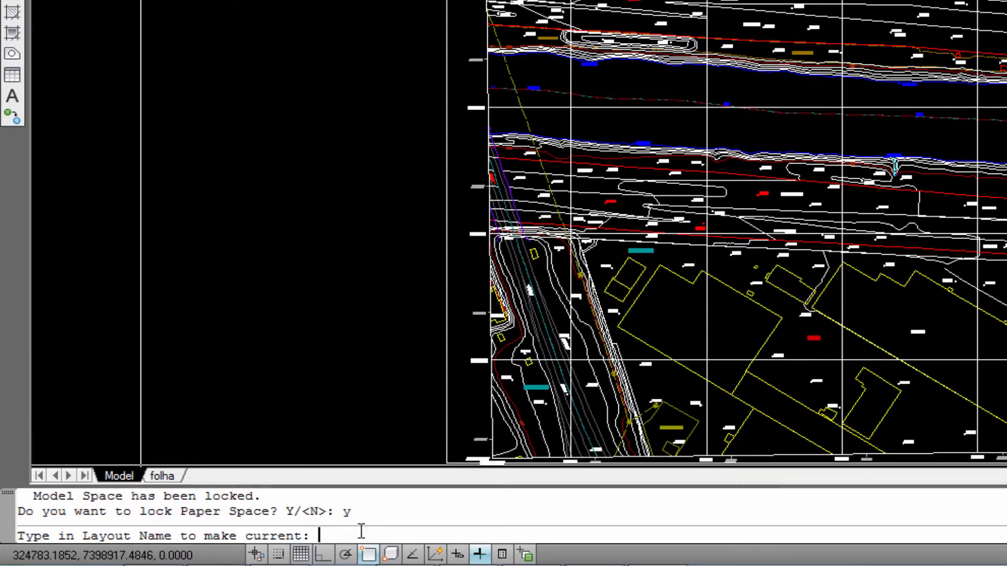
type("folha")
key("Return")
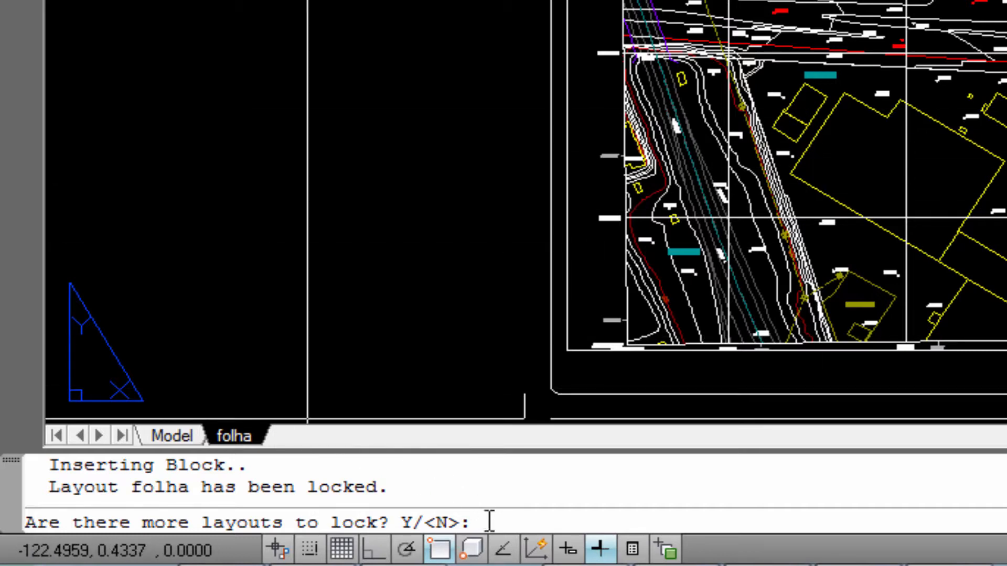
type("n")
key("Return")
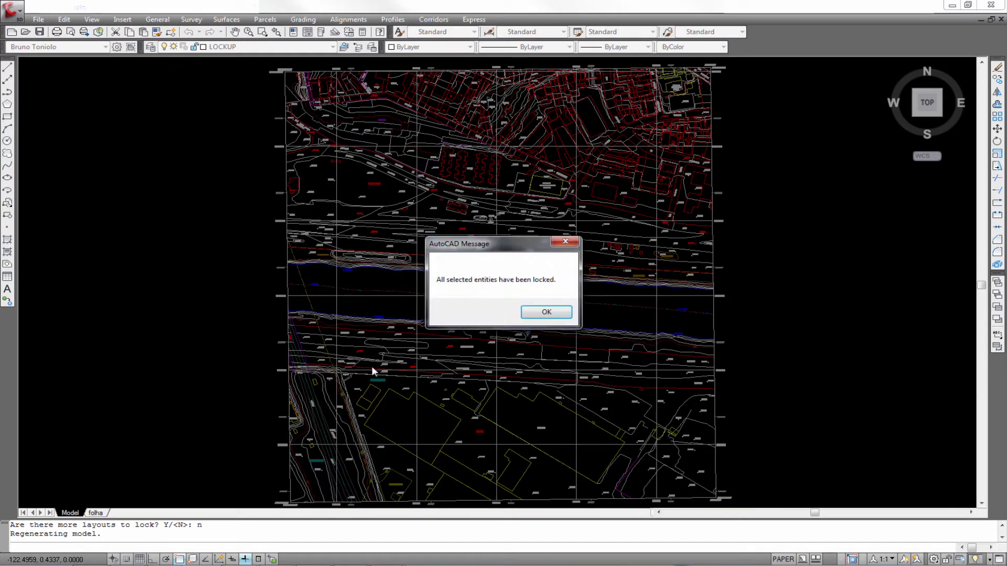
left_click_drag(466, 248, 367, 297)
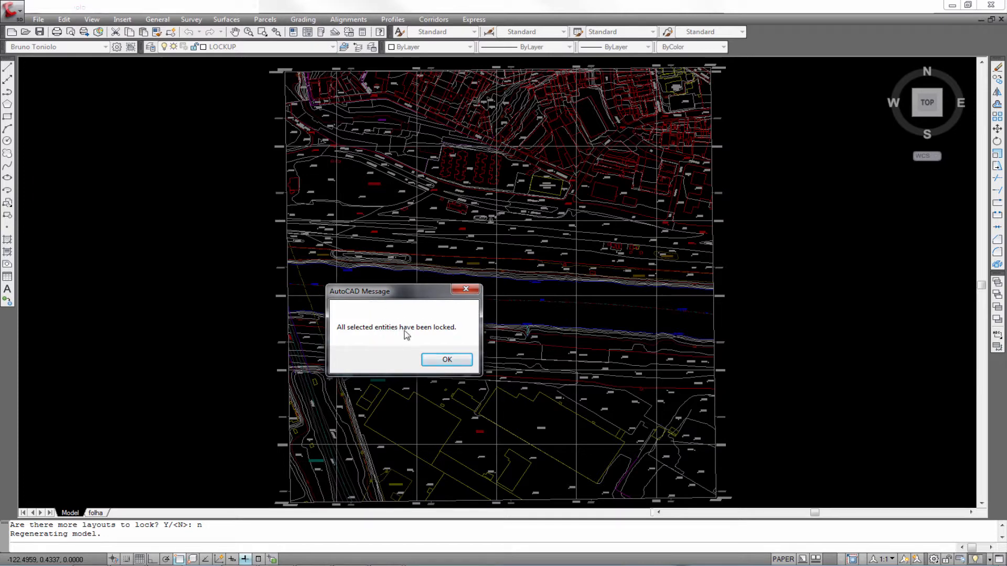
left_click(445, 359)
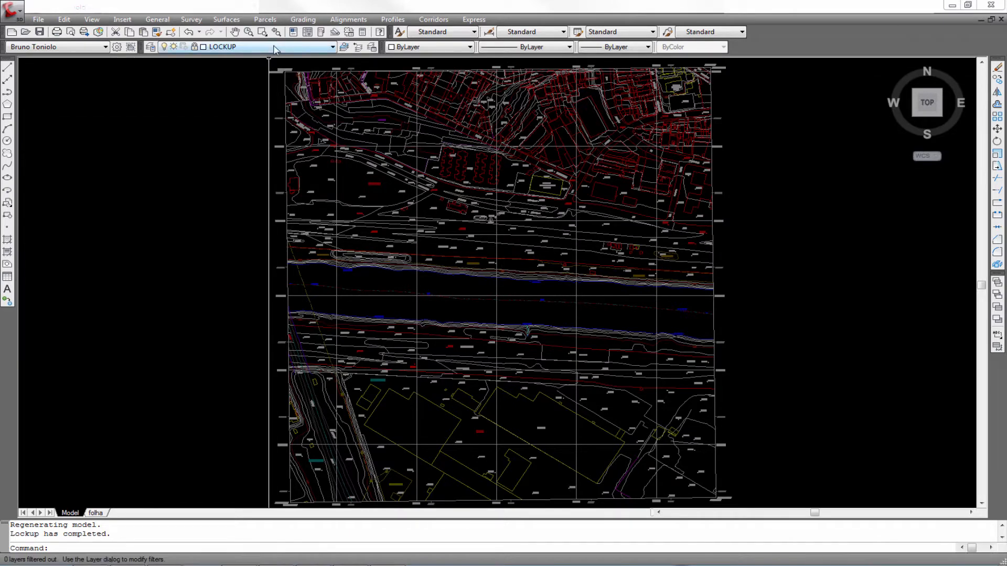
Step: Check the layer lock states in the layer list and try to erase the map block
left_click(226, 46)
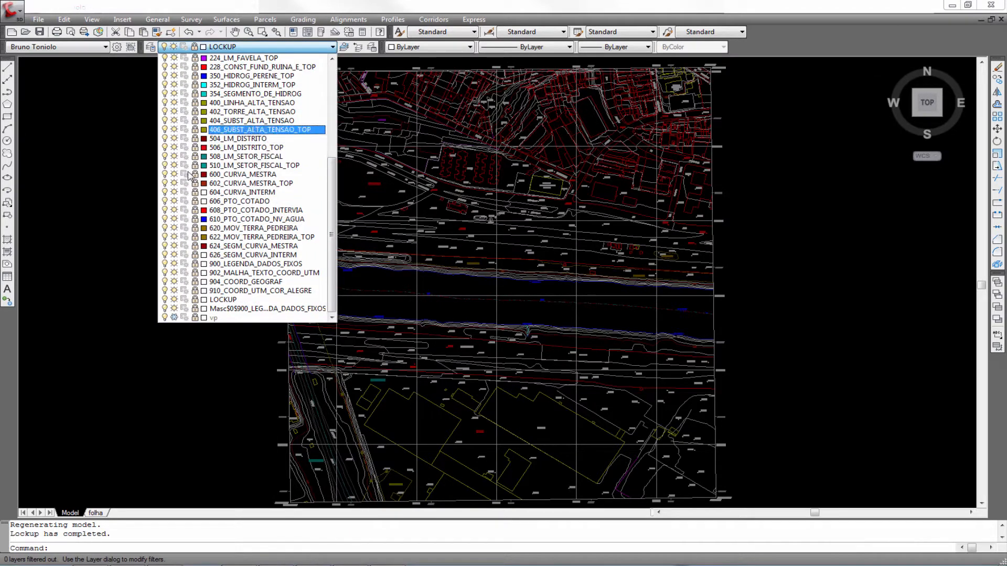
left_click(200, 401)
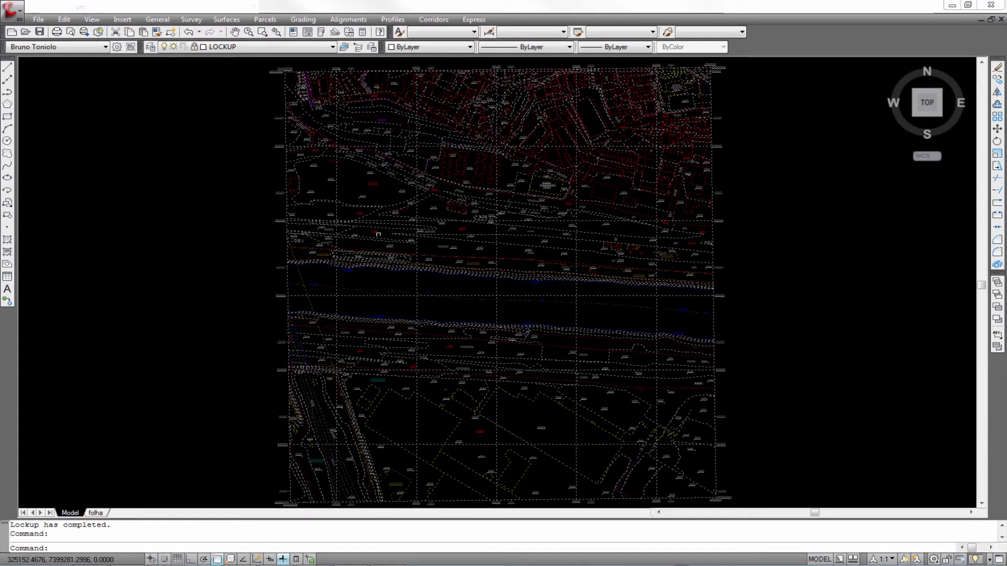
scroll(367, 220, "down", 2)
key("Escape")
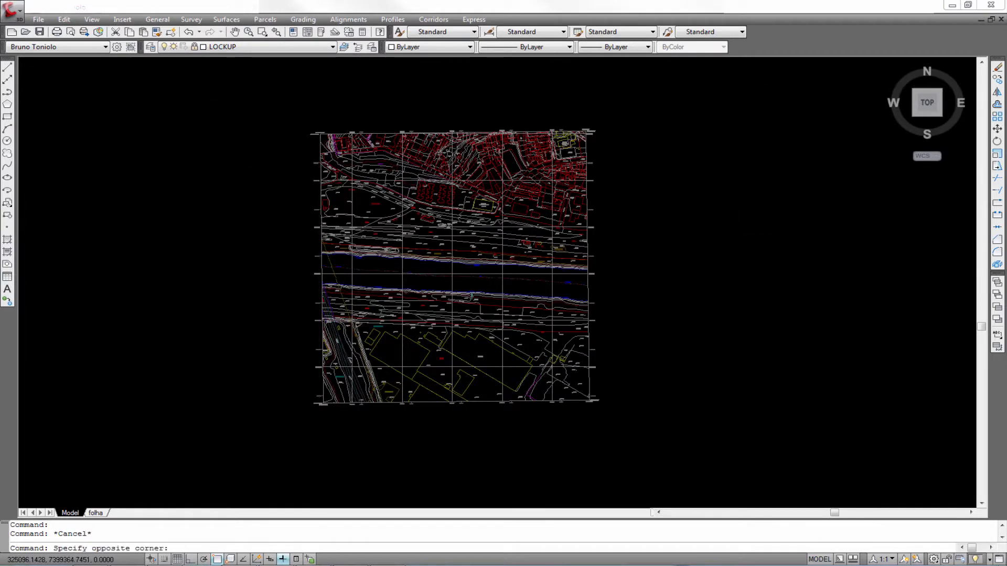
left_click(350, 200)
key("Delete")
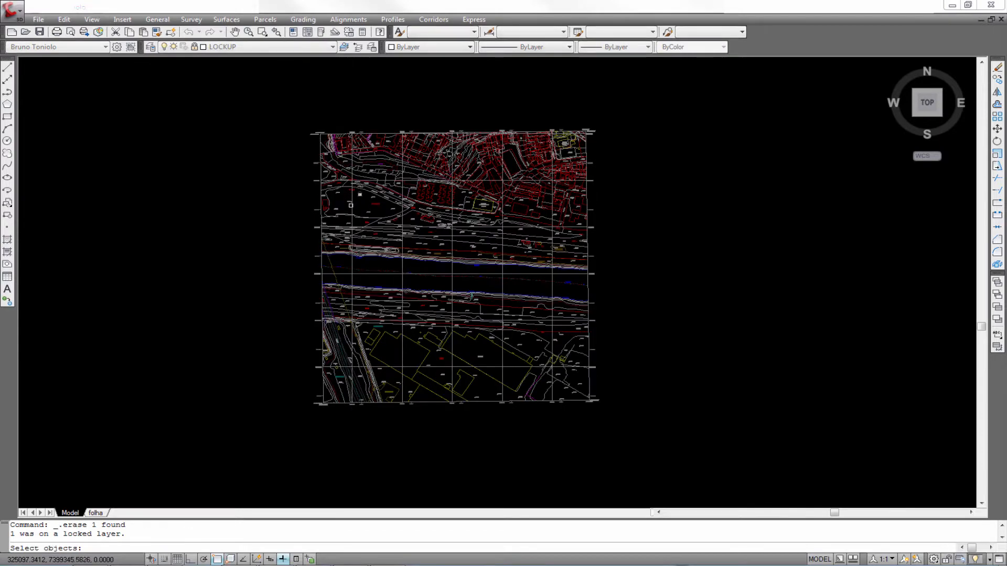
key("Escape")
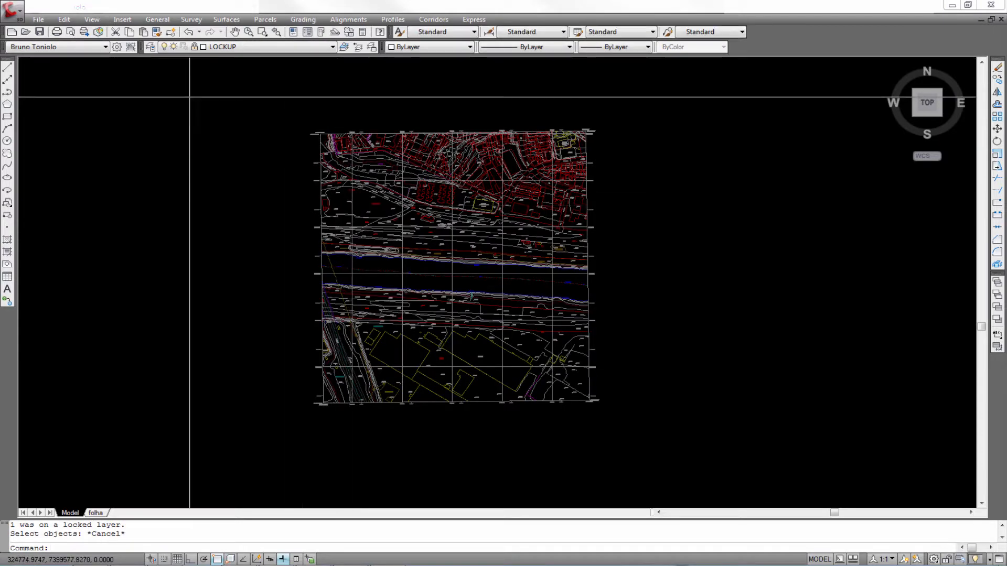
Step: Unlock all layers at once in the Layer Properties Manager and close it
left_click(150, 47)
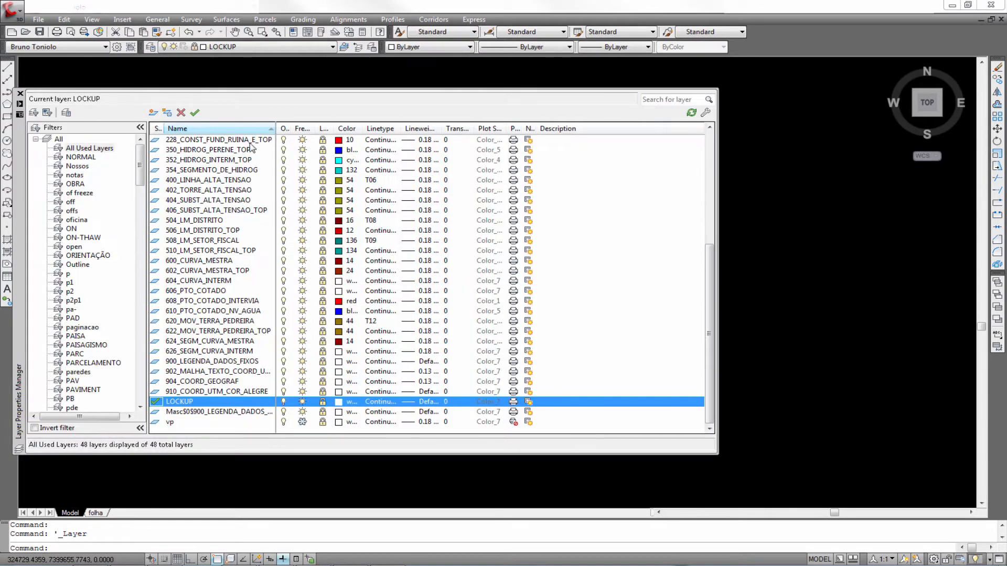
left_click(229, 172)
key("ctrl+a")
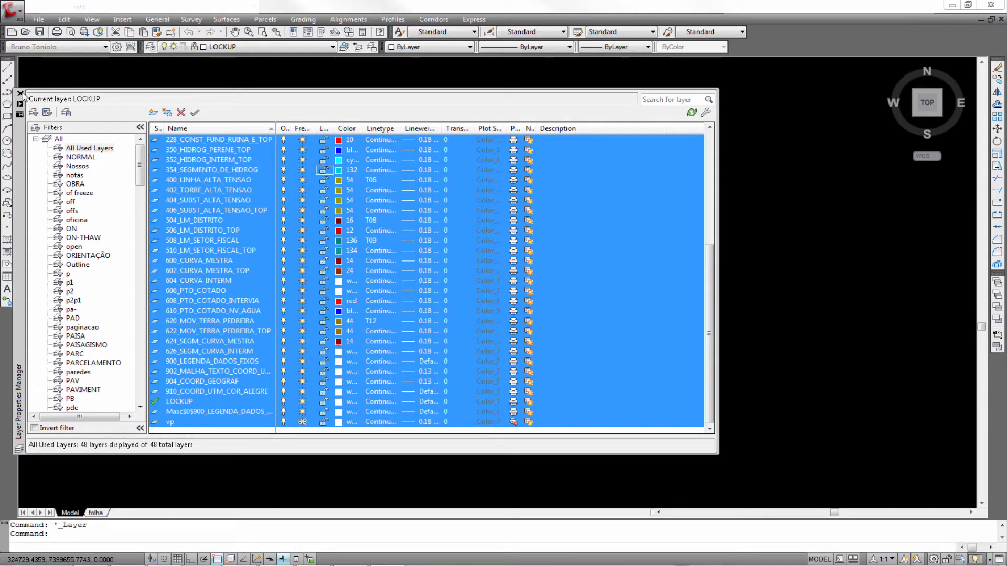
left_click(20, 93)
Step: Try to explode the unlocked map block in Model Space
scroll(400, 219, "up", 4)
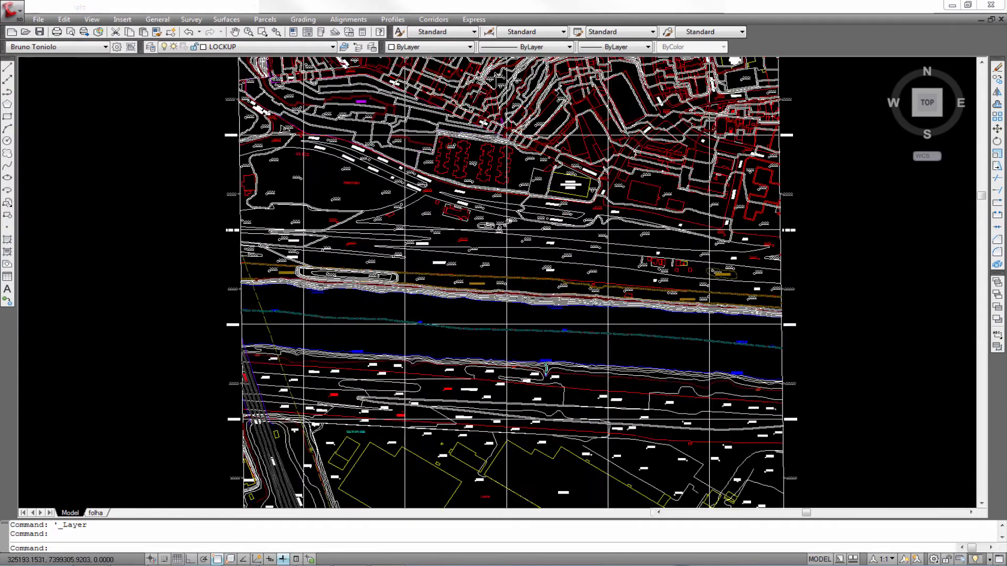
scroll(397, 224, "down", 1)
key("Escape")
key("Escape")
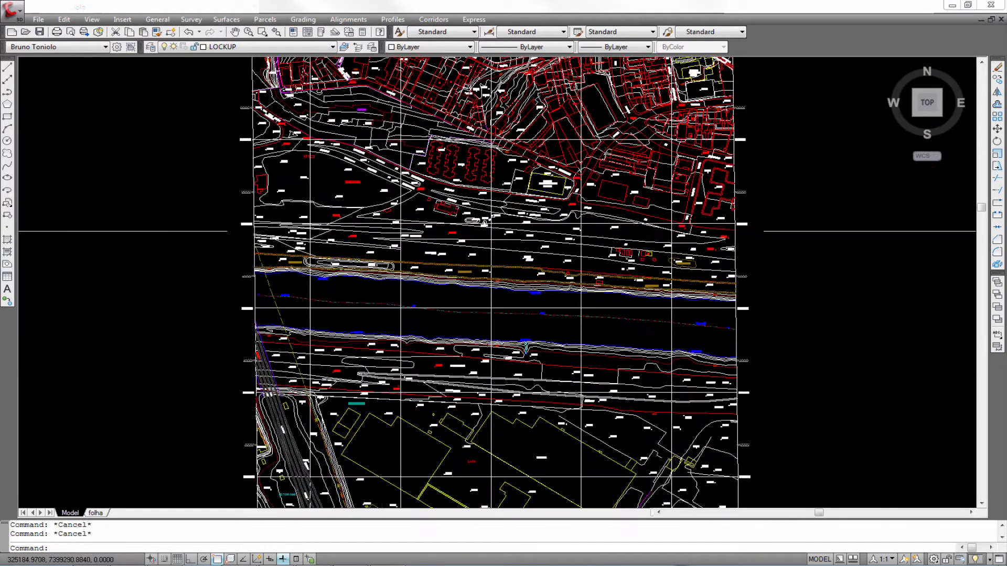
middle_click_drag(385, 236, 372, 234)
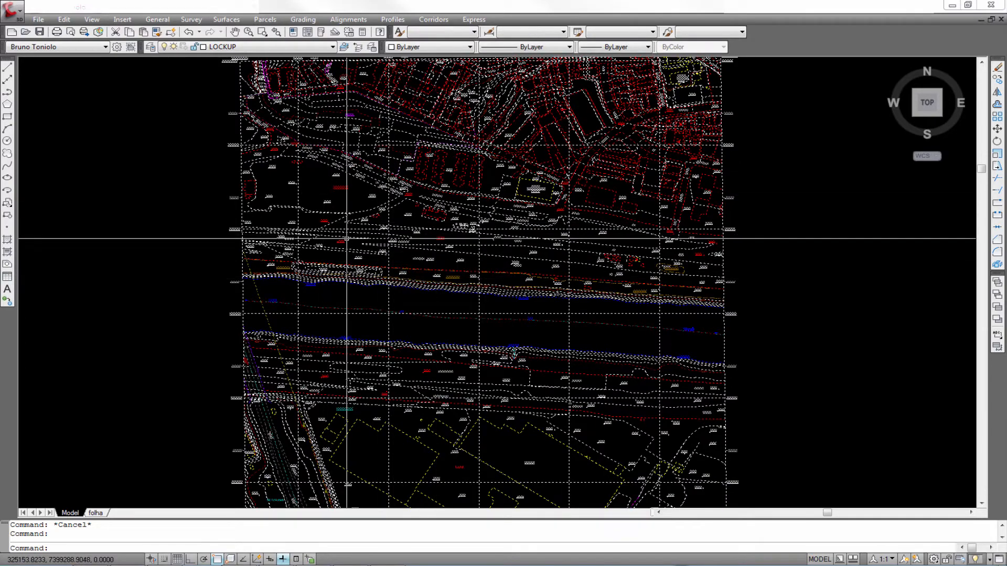
key("Escape")
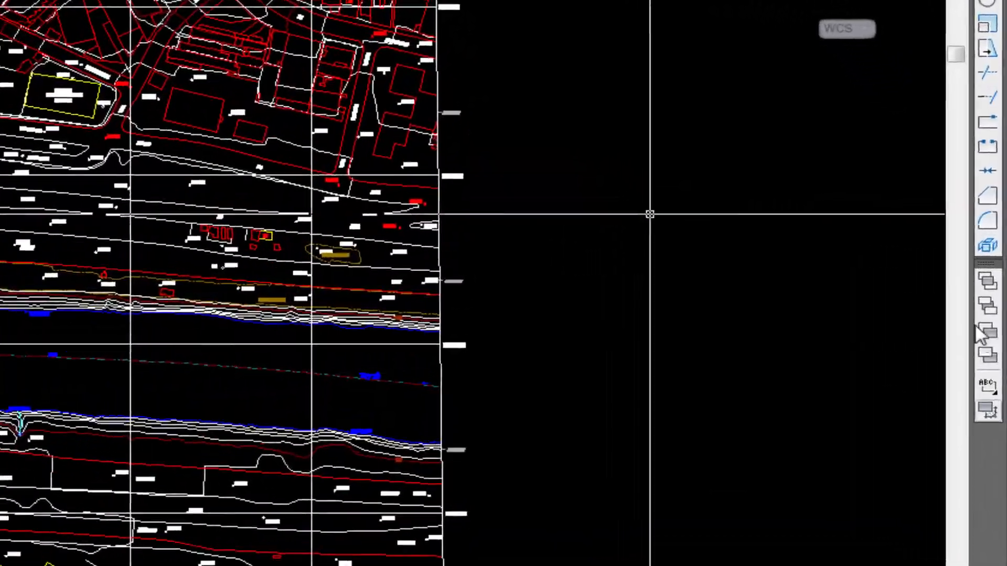
left_click(986, 242)
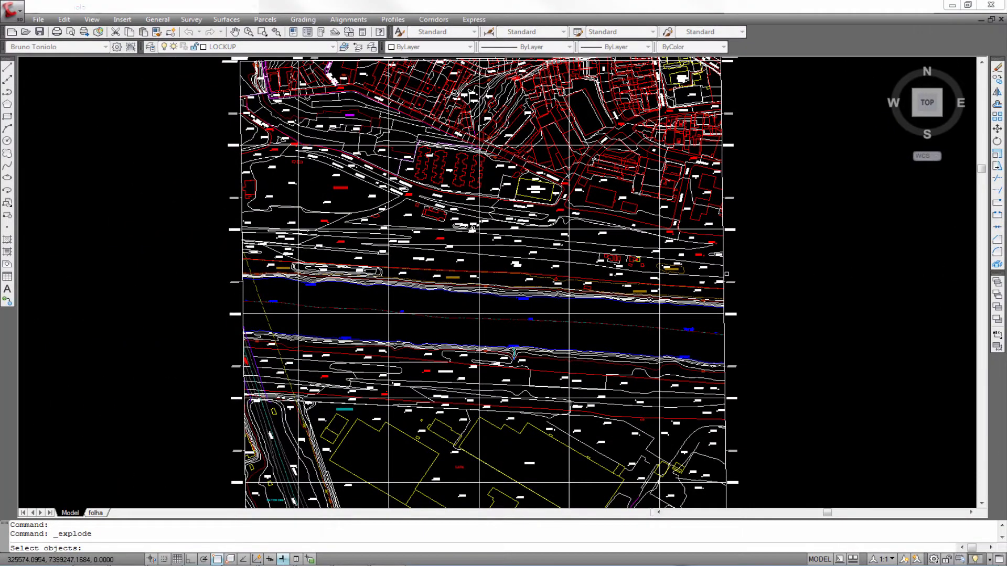
left_click(726, 274)
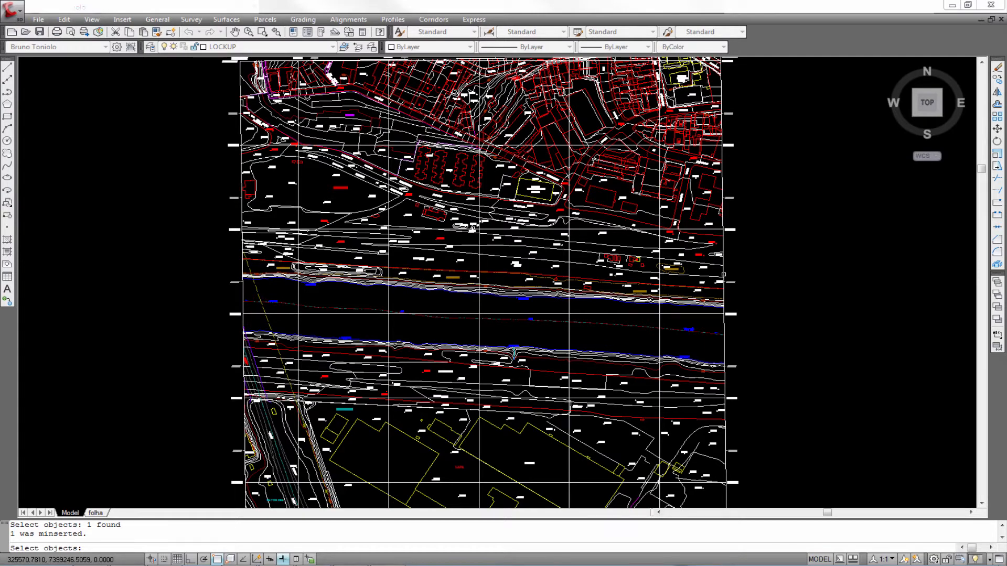
key("Return")
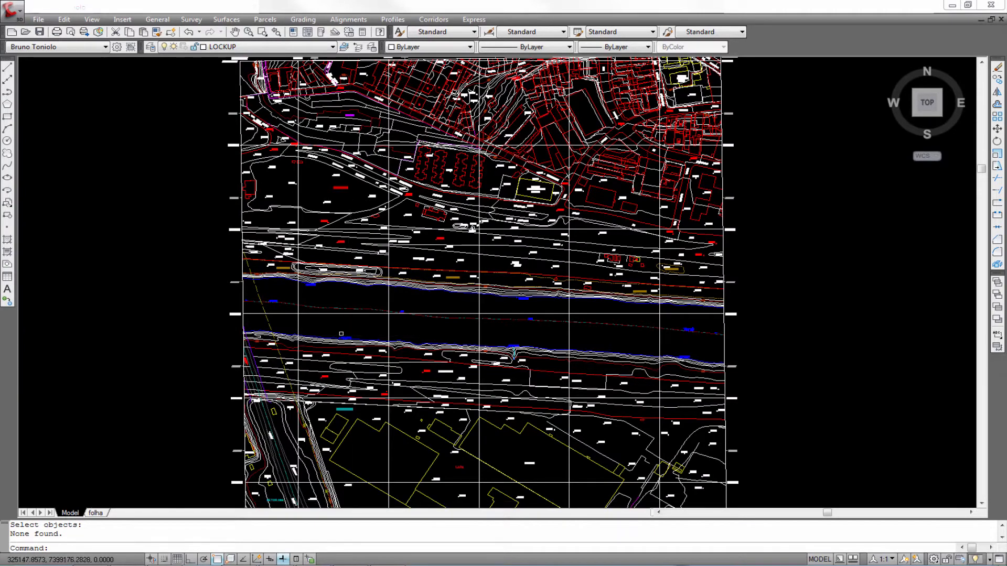
Step: Erase everything in Model Space, undo the erasure, and show the full extents of the map
key("ctrl+a")
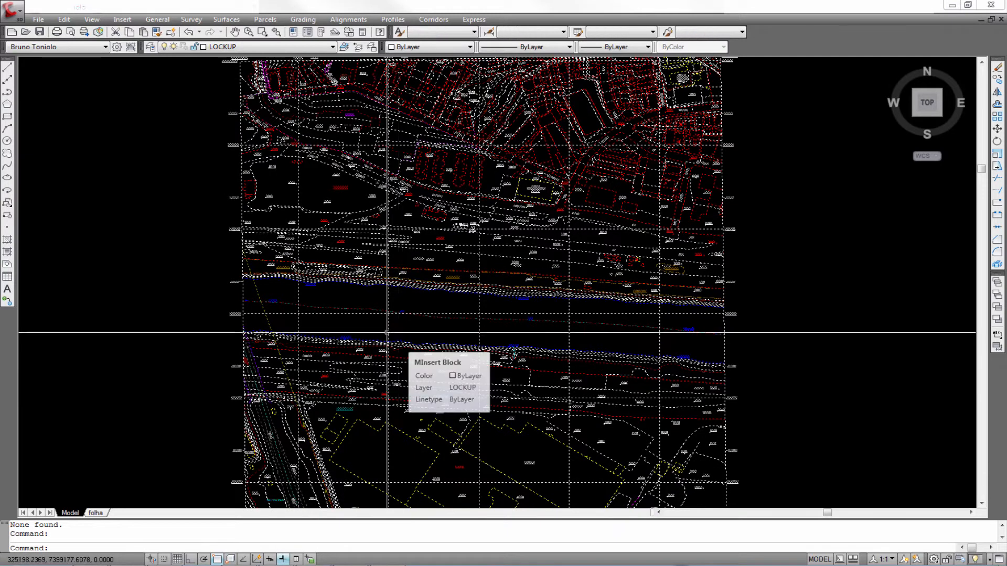
key("Delete")
type("u")
key("Return")
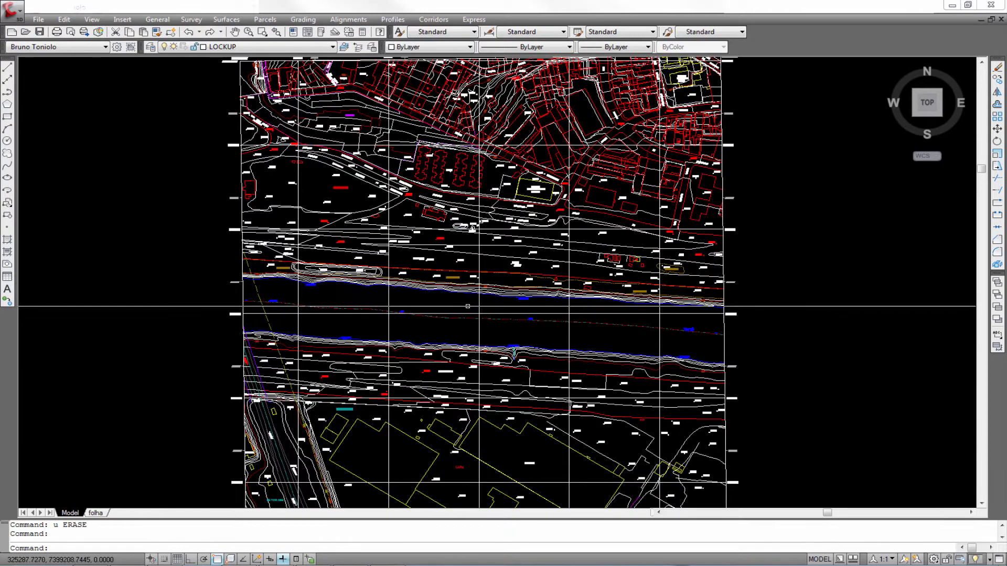
scroll(472, 292, "down", 2)
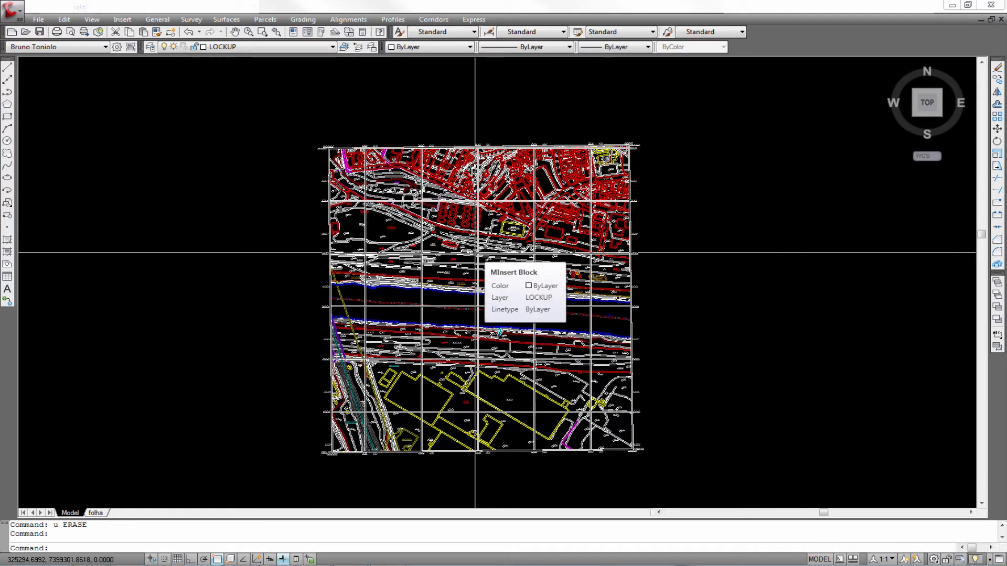
middle_click(475, 252)
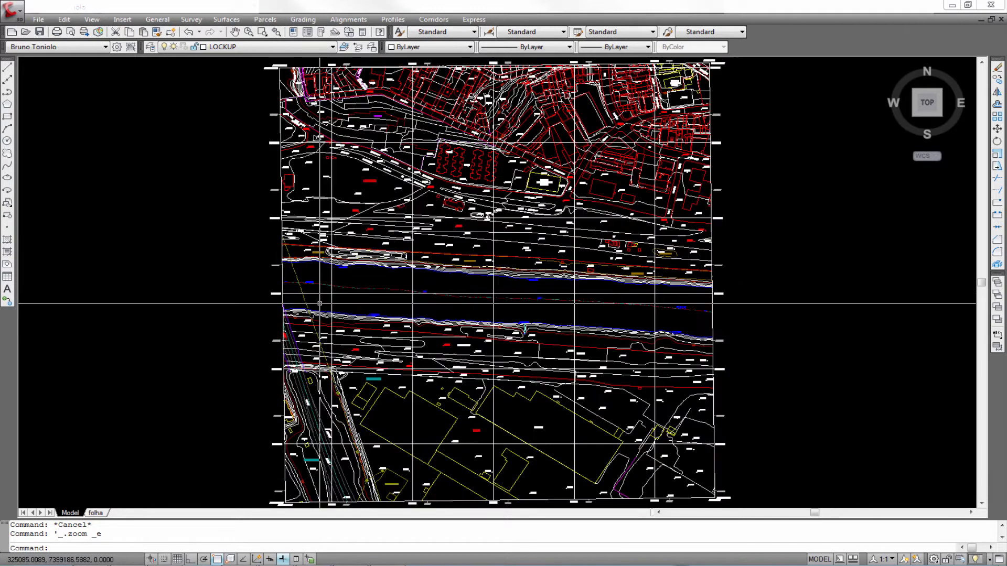
Step: Close the current drawing without saving its changes and reopen copia.dwg from the desktop, ignoring the missing SHX files
left_click(1001, 21)
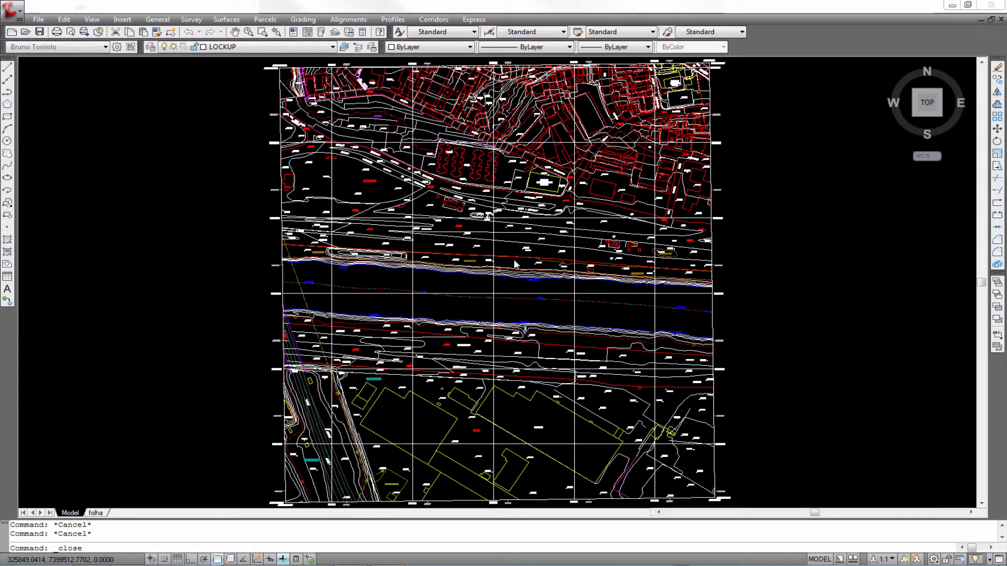
left_click(528, 314)
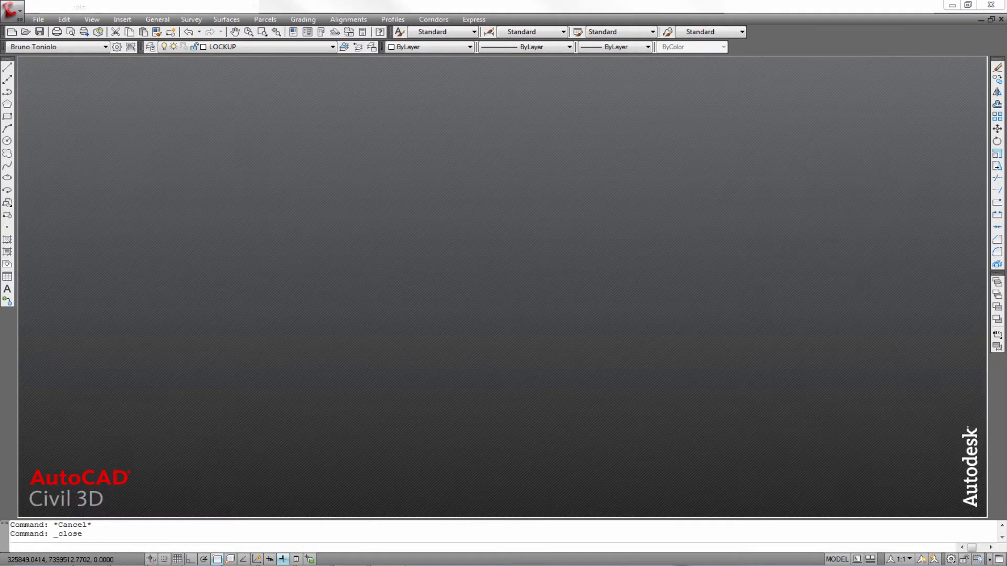
left_click(39, 20)
left_click(63, 44)
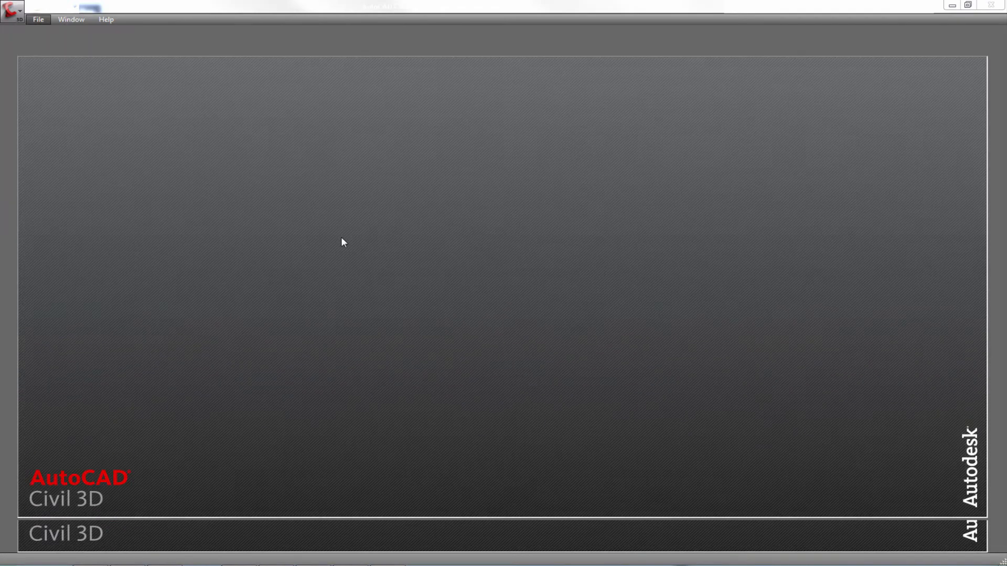
left_click(421, 298)
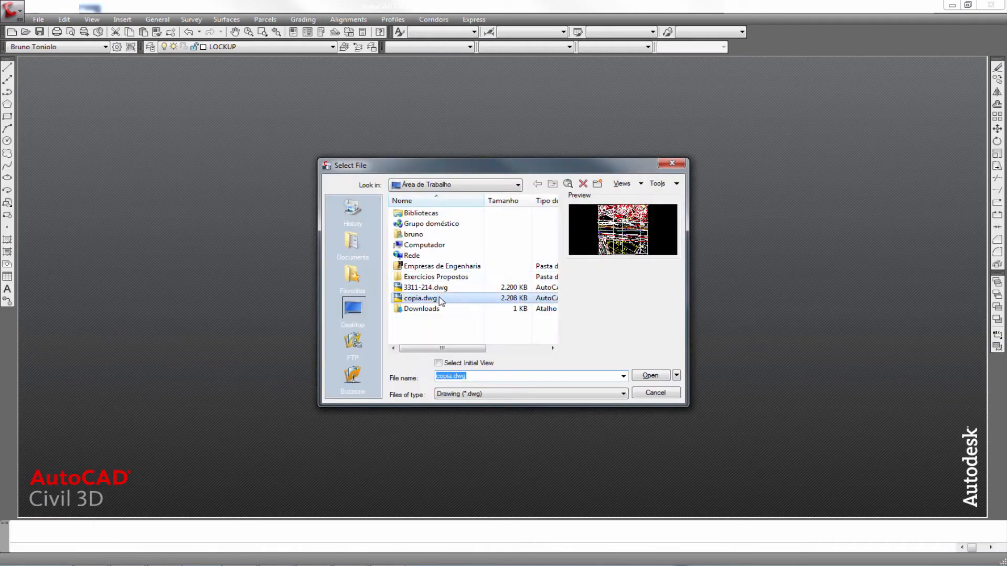
double_click(440, 298)
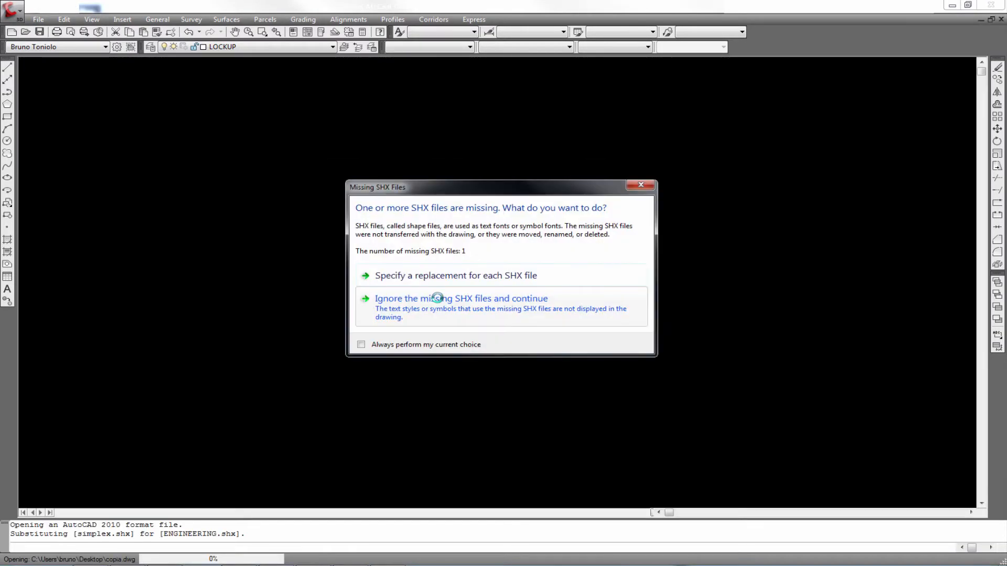
left_click(440, 298)
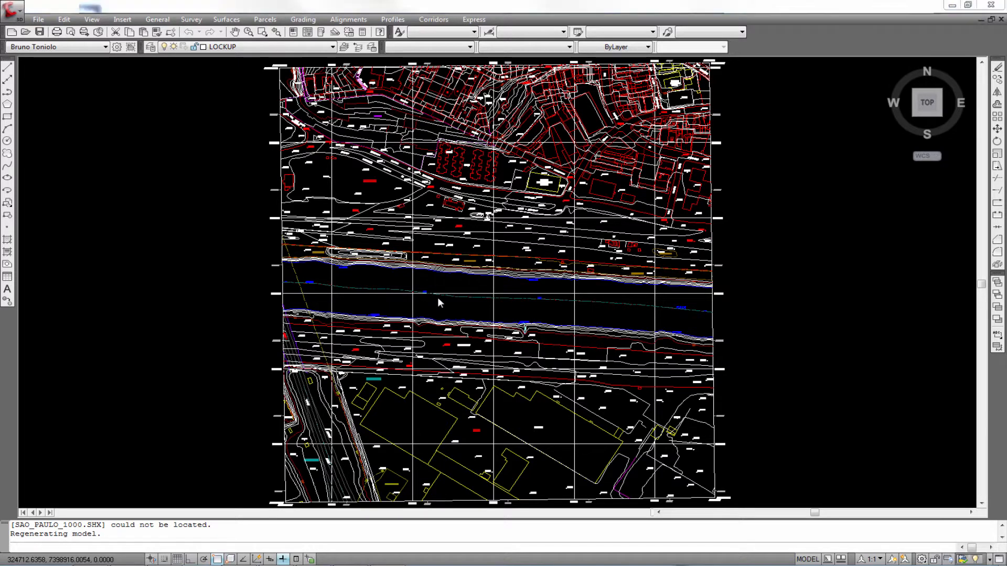
left_click(438, 302)
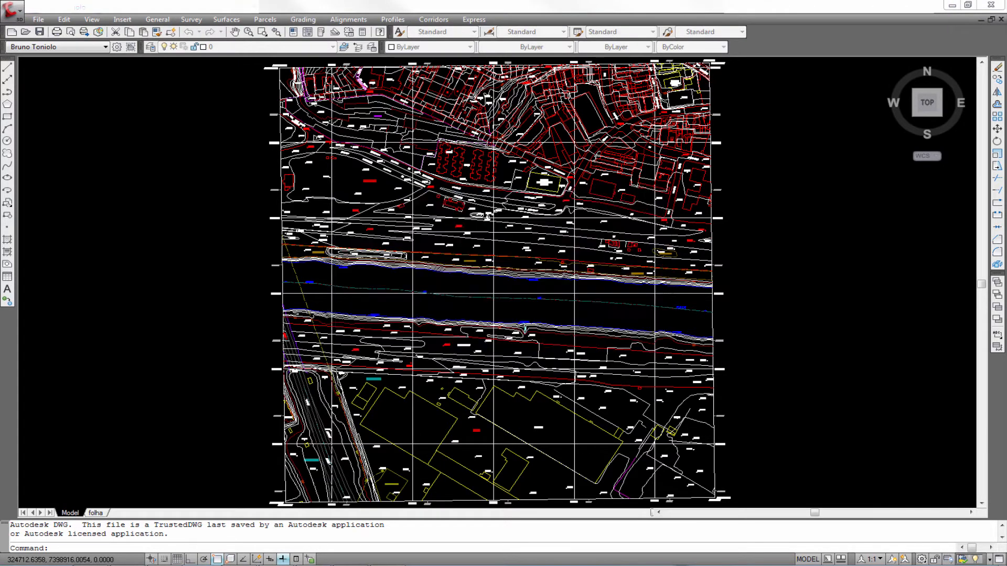
key("Escape")
key("Escape")
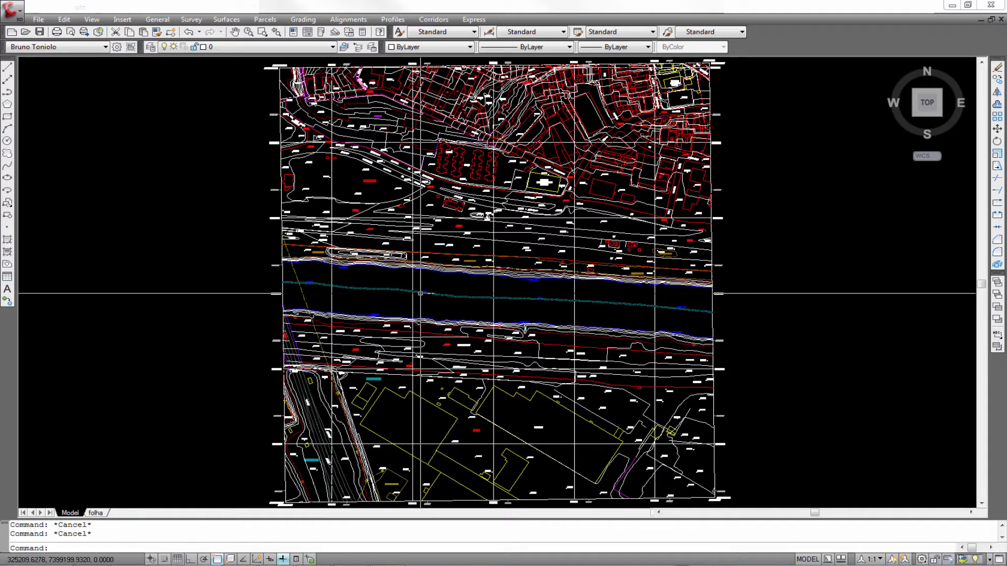
Step: Begin a block definition named DESENHO and select all the map objects in Model Space for it
scroll(420, 294, "down", 2)
middle_click_drag(418, 286, 430, 282)
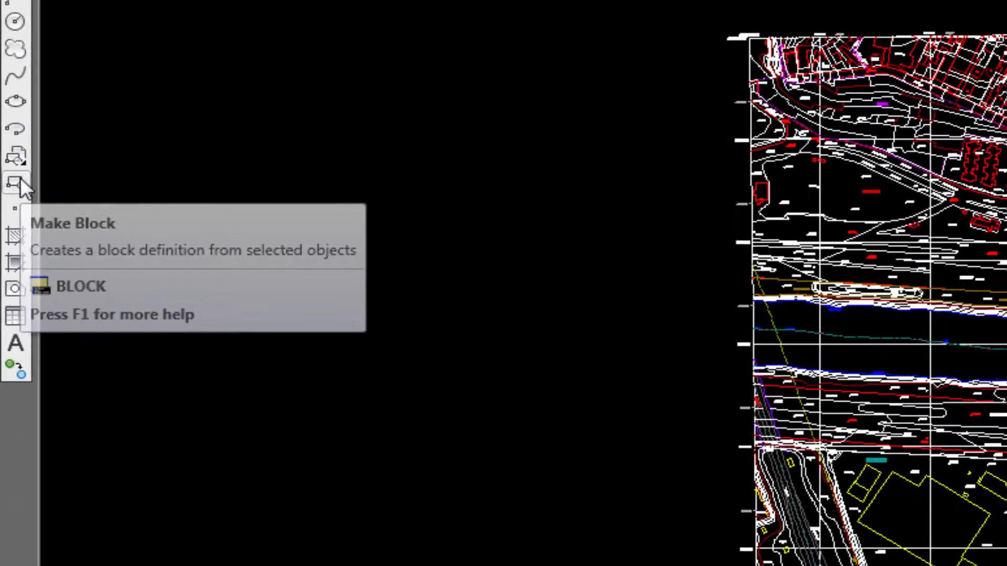
left_click(21, 164)
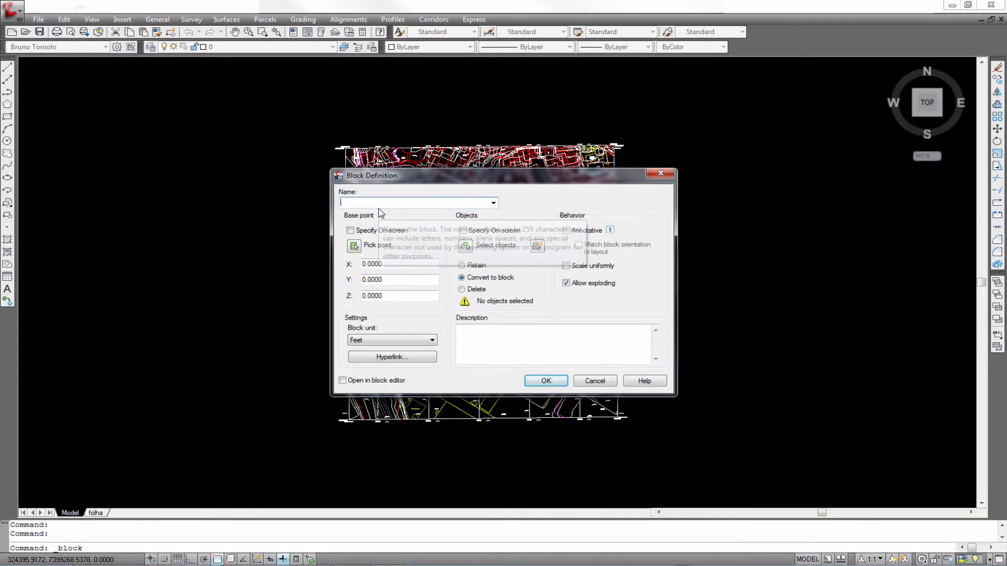
mouse_move(380, 212)
type("DESENHO")
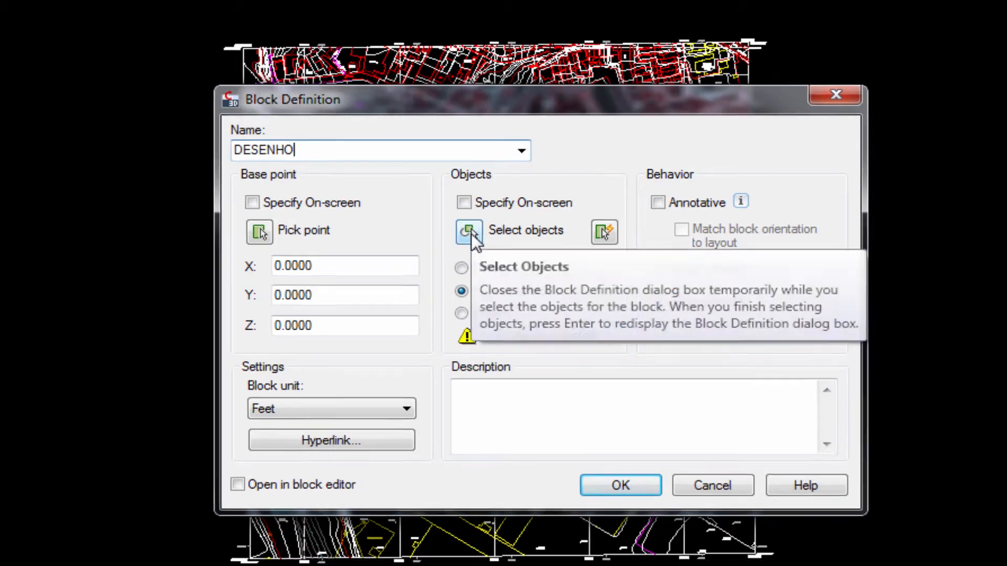
left_click(471, 232)
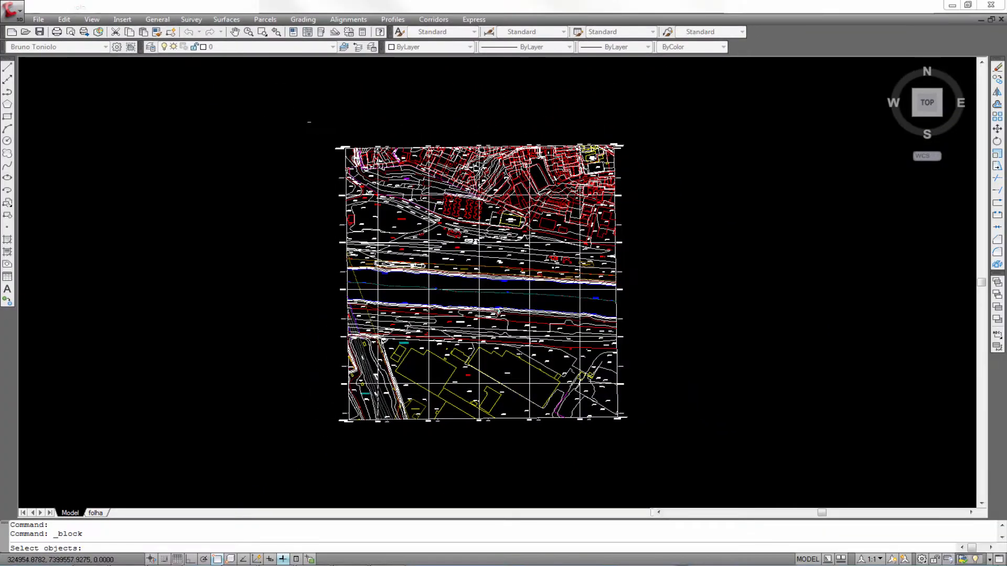
left_click(299, 122)
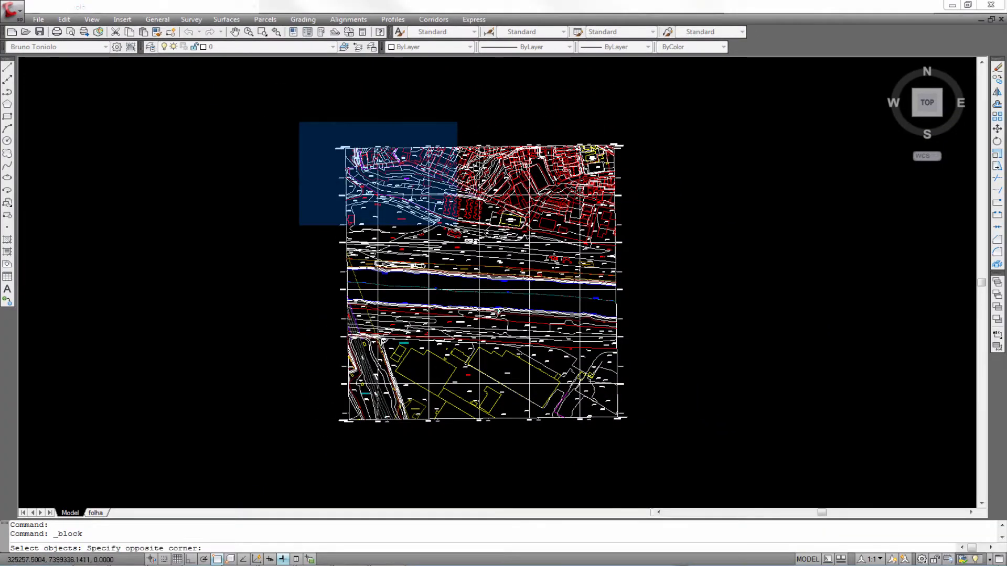
left_click(658, 427)
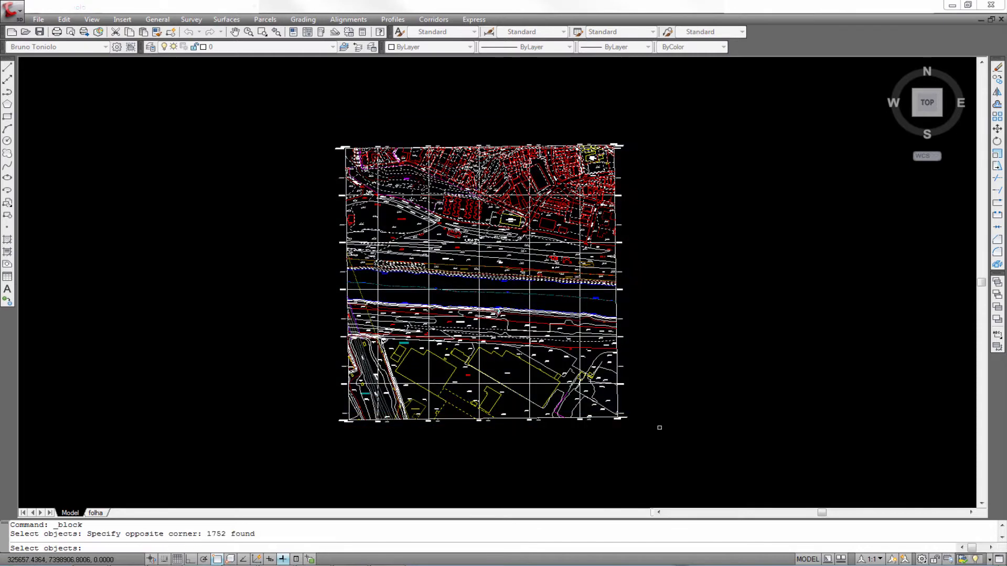
key("Return")
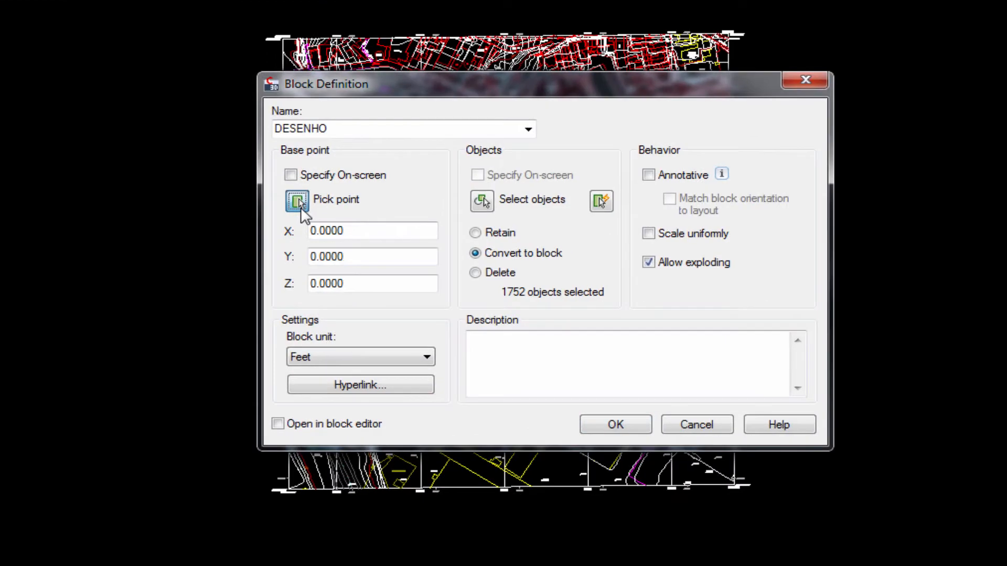
Step: Set the block's base point at the map's lower-left corner and create the DESENHO block with objects converted to block
left_click(354, 245)
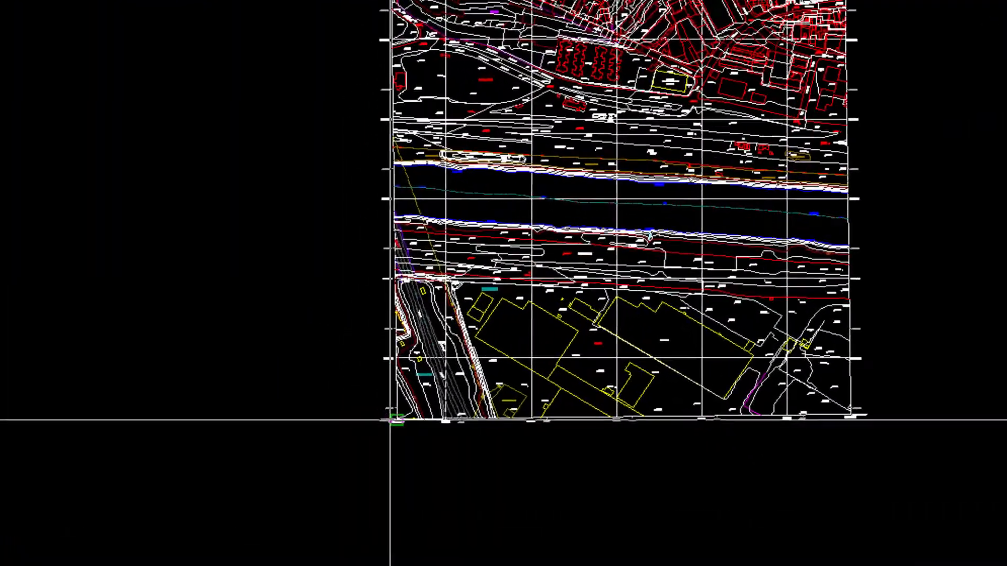
left_click(462, 419)
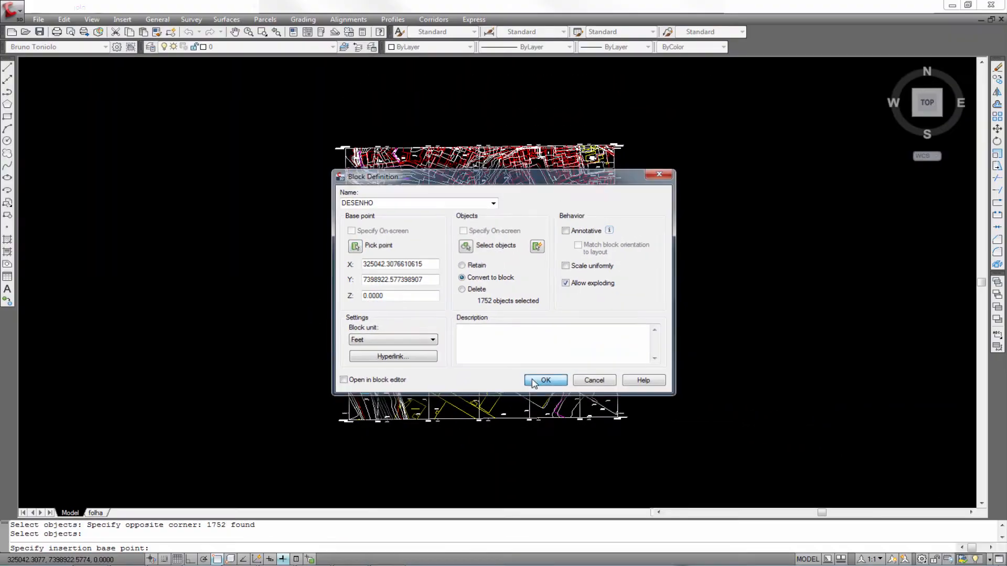
left_click(533, 382)
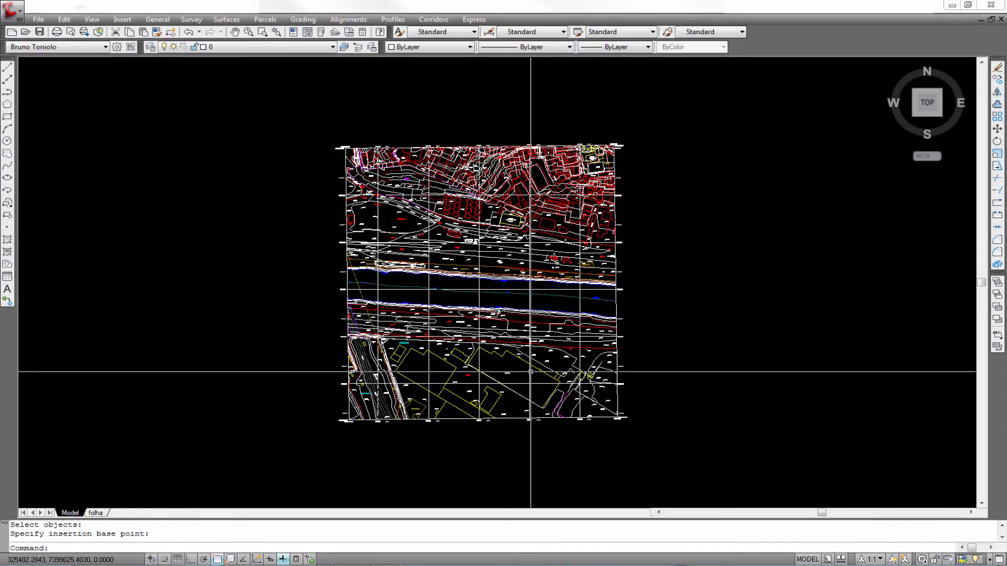
Step: Select the map to check that it behaves as a single block reference, and clear the selection
left_click(527, 371)
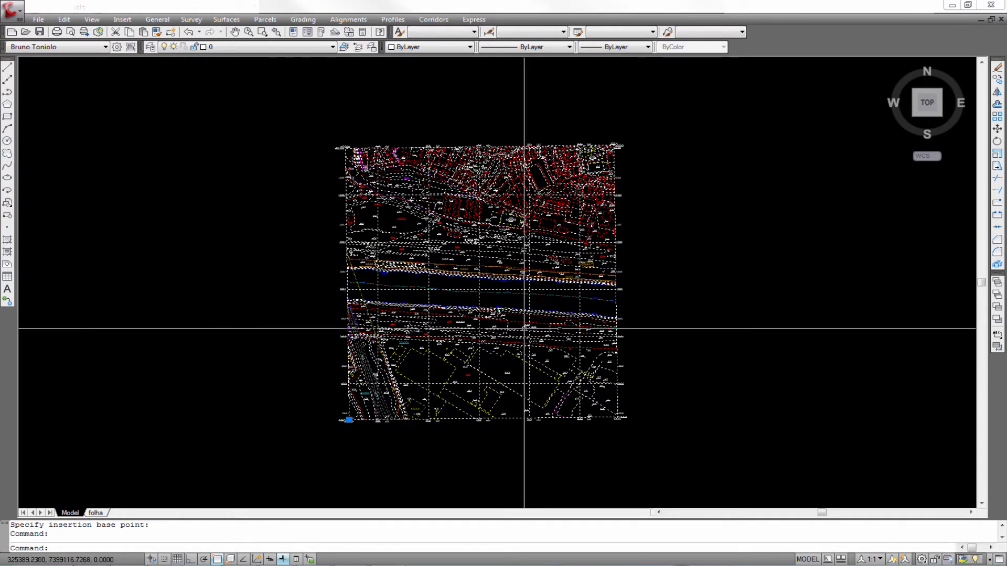
key("Escape")
key("Escape")
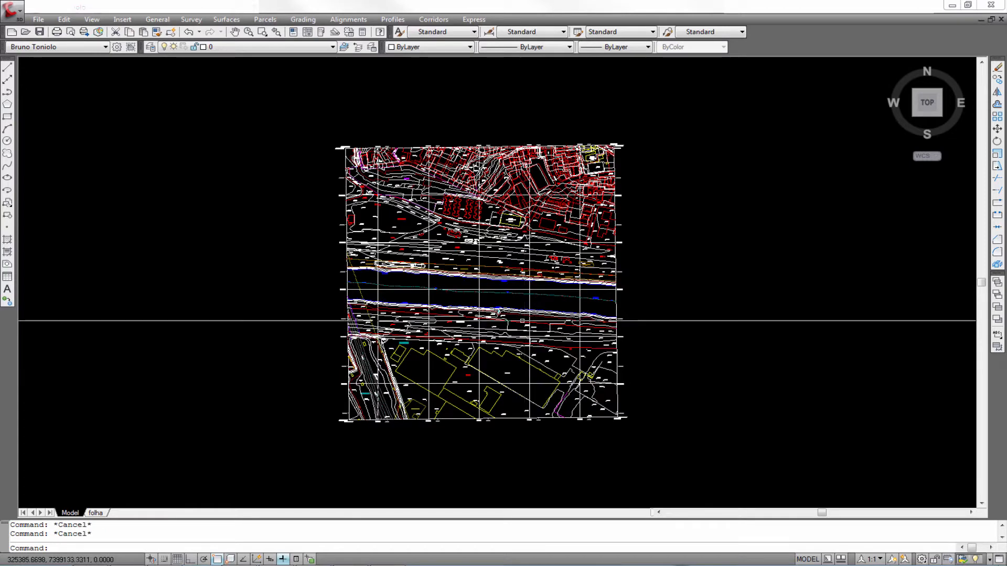
mouse_move(525, 307)
middle_mouse_down()
mouse_move(582, 307)
mouse_move(614, 292)
mouse_move(574, 315)
mouse_move(609, 321)
mouse_move(548, 290)
mouse_move(580, 295)
mouse_move(557, 301)
mouse_move(564, 292)
middle_mouse_up()
scroll(560, 287, "up", 2)
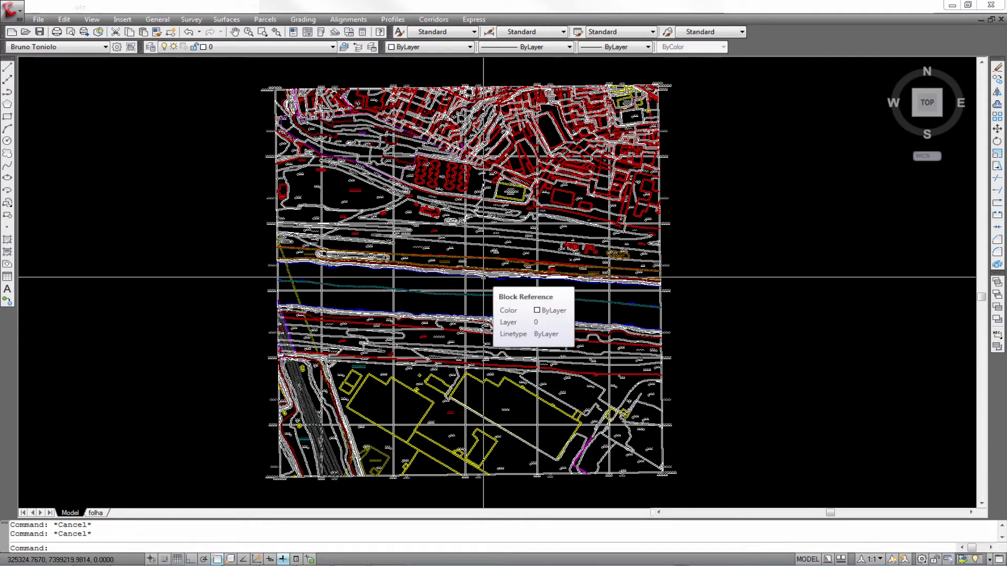
mouse_move(484, 277)
middle_mouse_down()
mouse_move(488, 283)
mouse_move(473, 264)
middle_mouse_up()
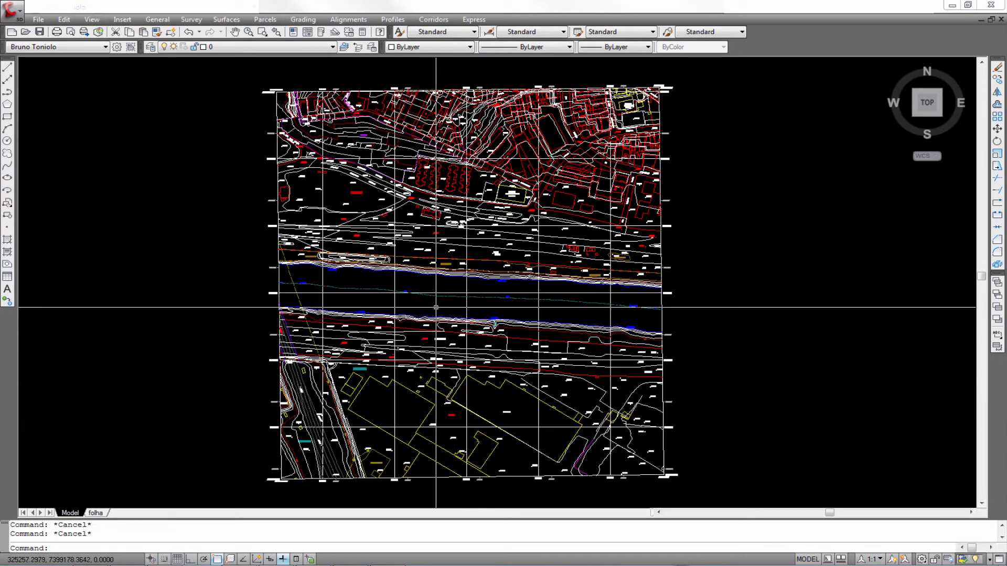
Step: Run MINSERT with the DESENHO block and place its insertion point in the empty area to the right of the original map
type("MINSERT")
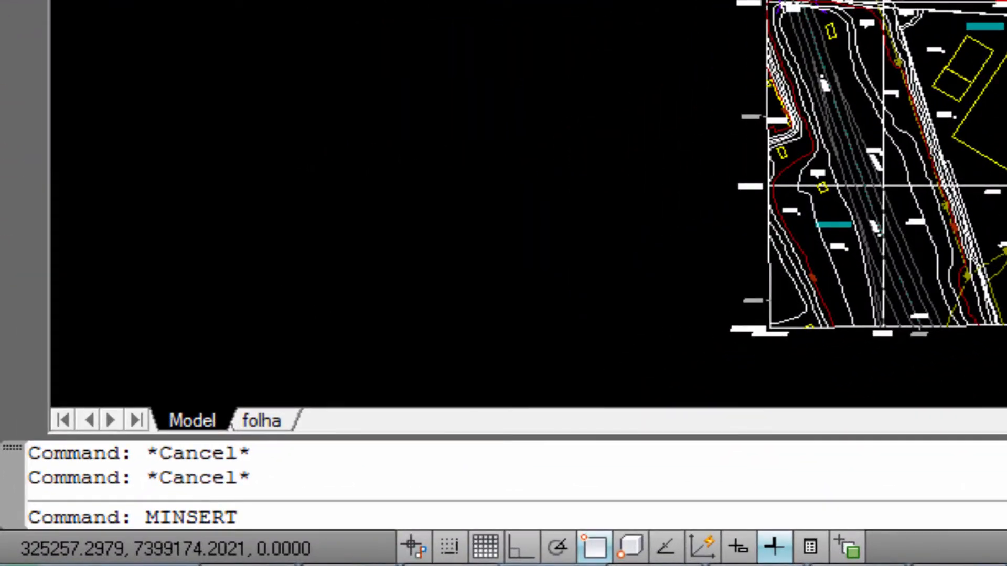
key("Return")
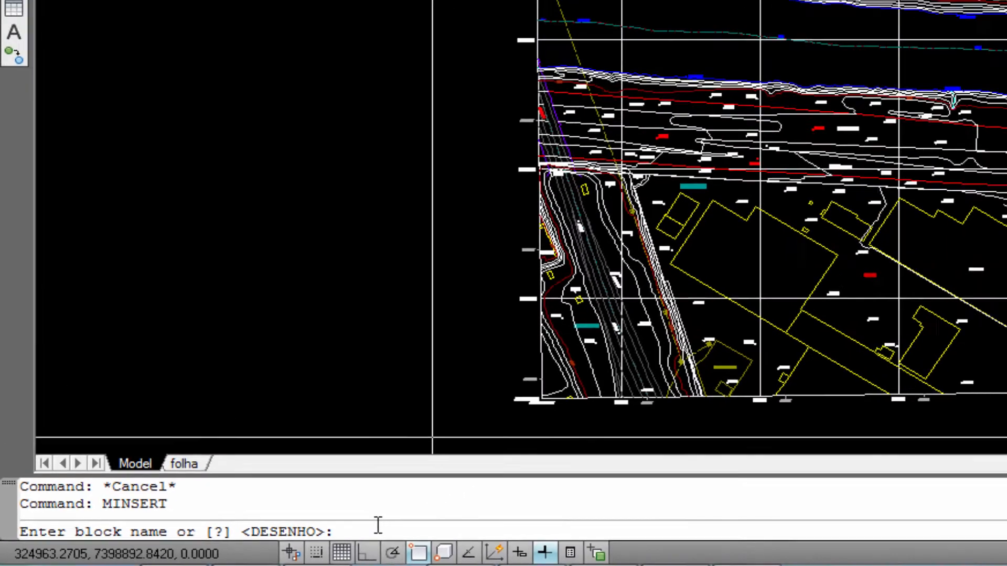
key("Return")
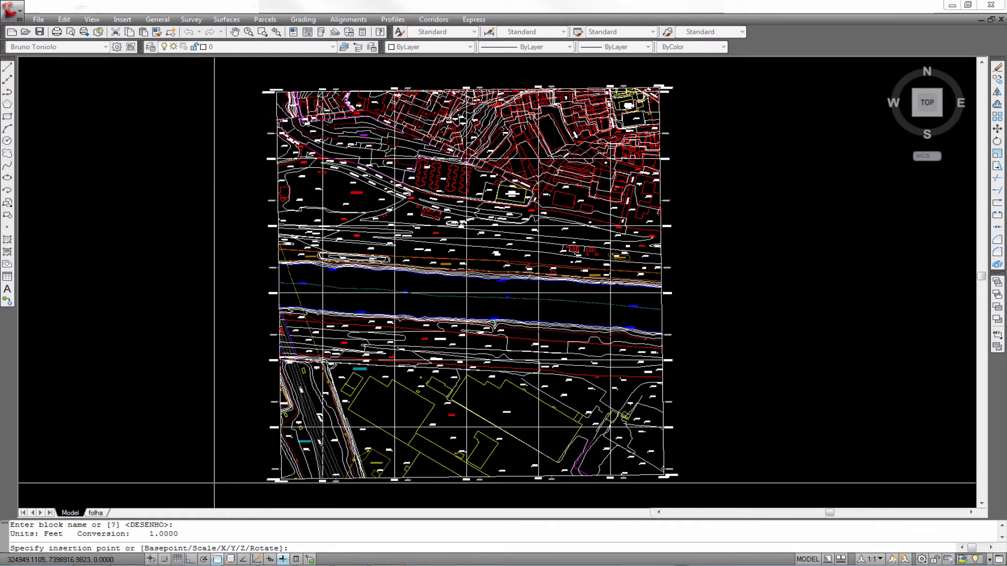
scroll(156, 370, "down", 2)
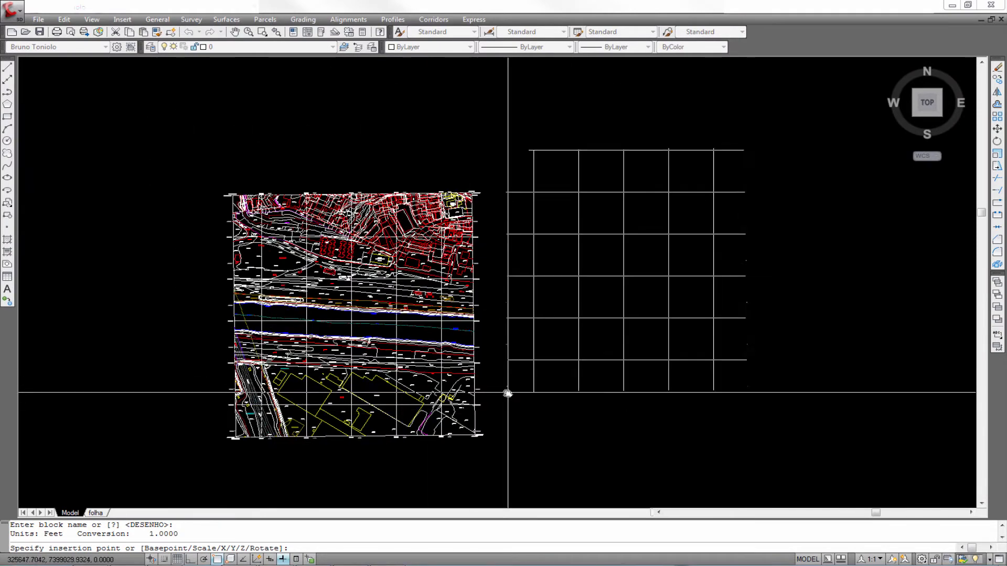
middle_click_drag(463, 379, 372, 388)
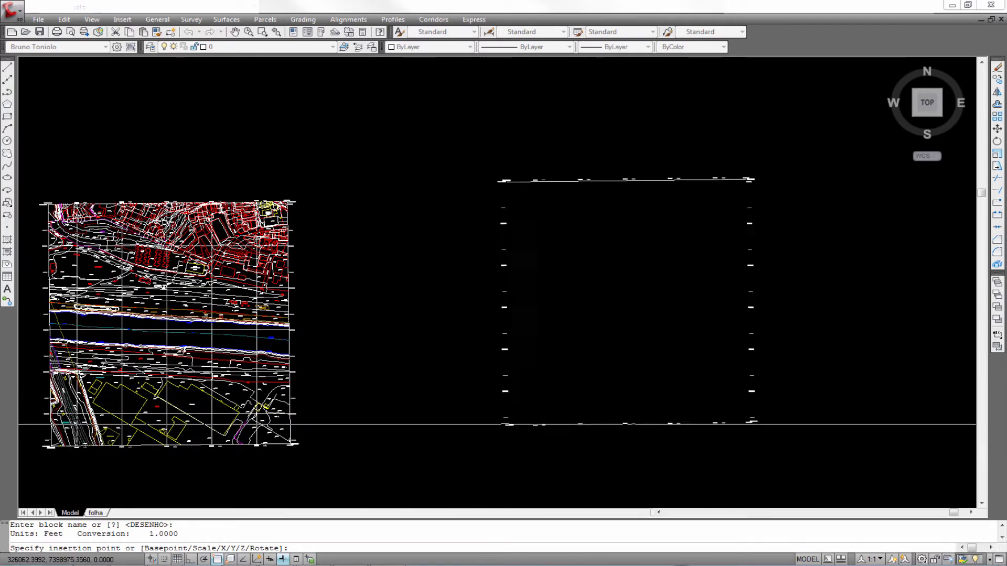
left_click(530, 422)
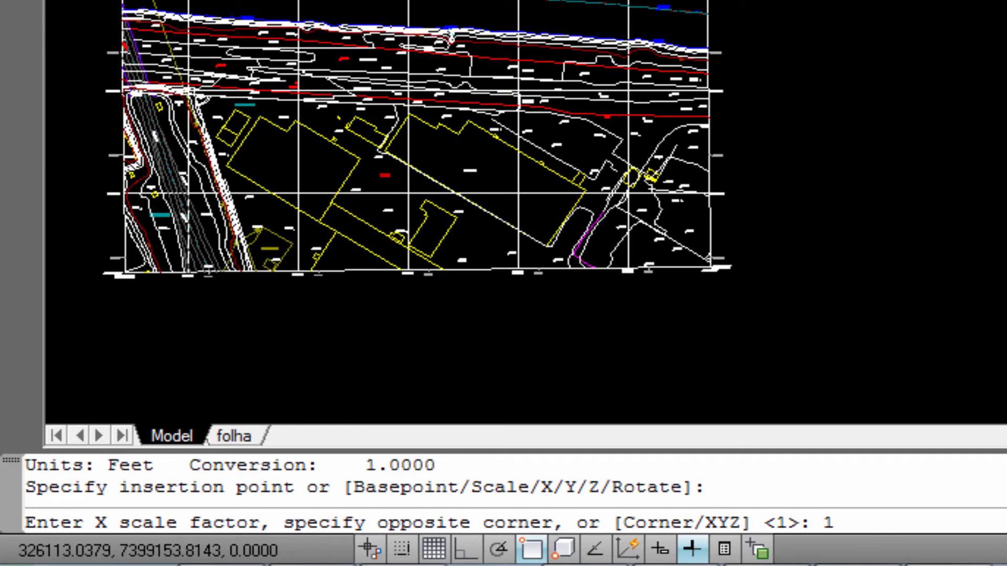
Step: Set the inserted block's X and Y scale factors to 1 and its rotation angle to 0
key("Return")
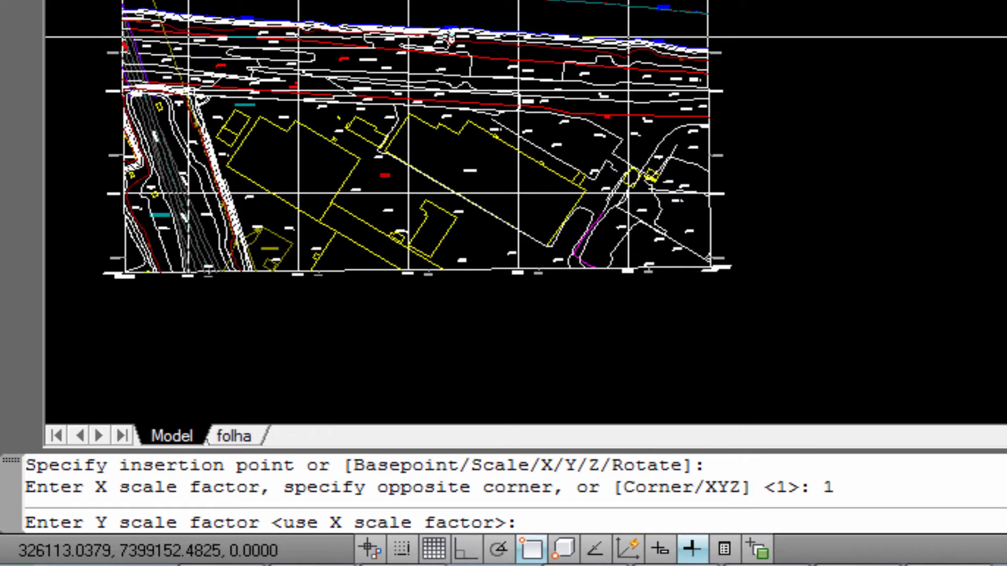
key("Return")
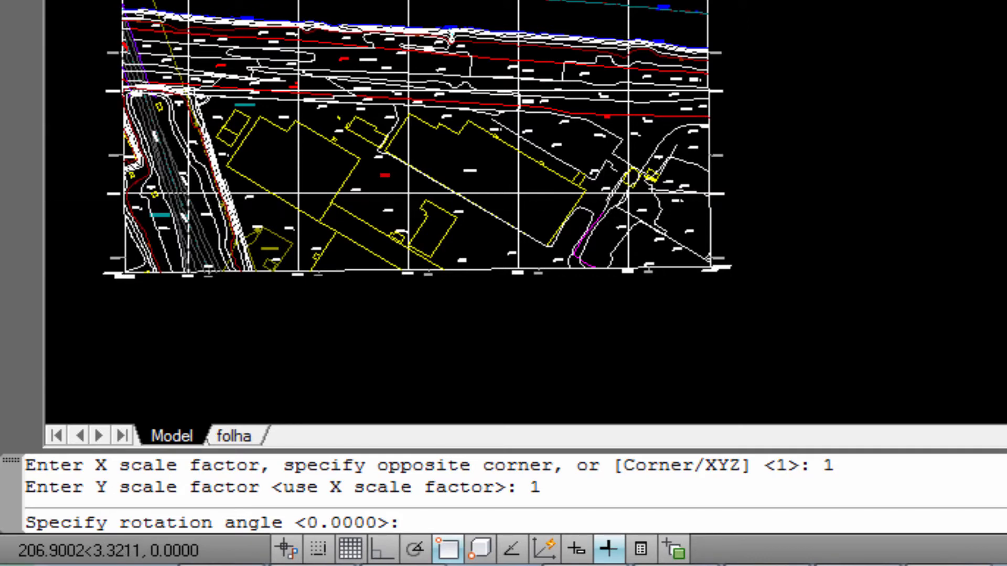
type("0")
key("Return")
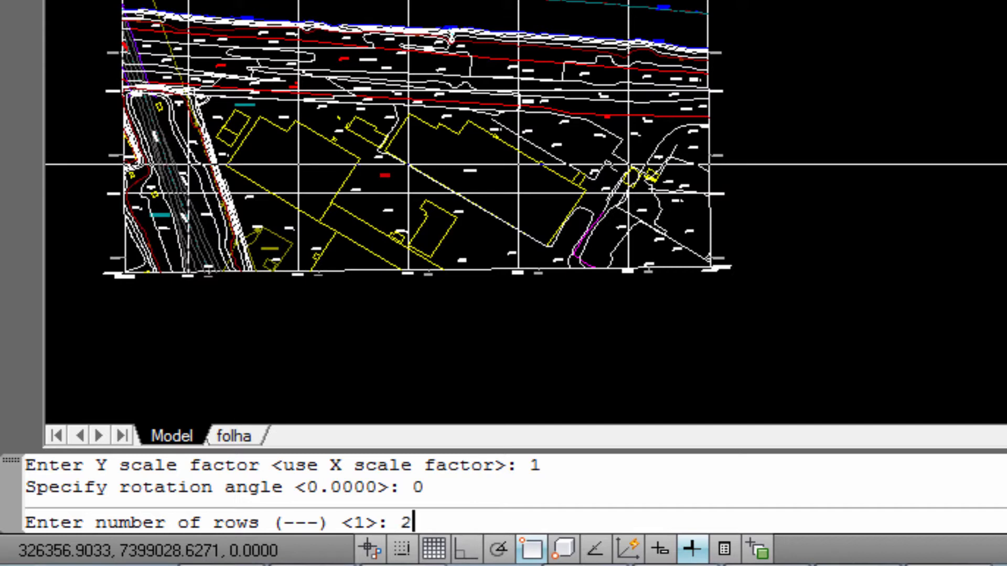
Step: Arrange the inserted block in 2 rows and 2 columns with a distance of 10 between rows and between columns
key("Return")
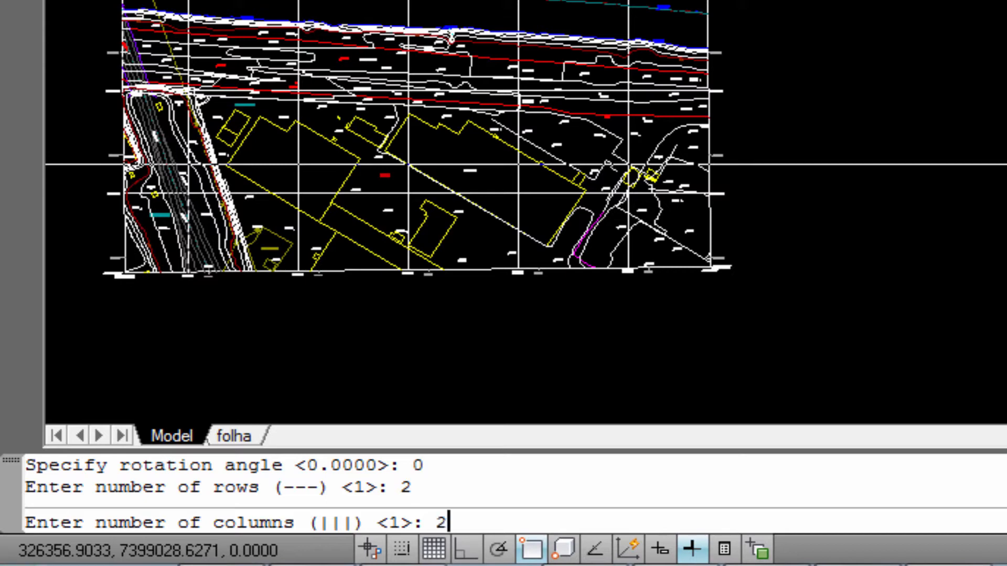
key("Return")
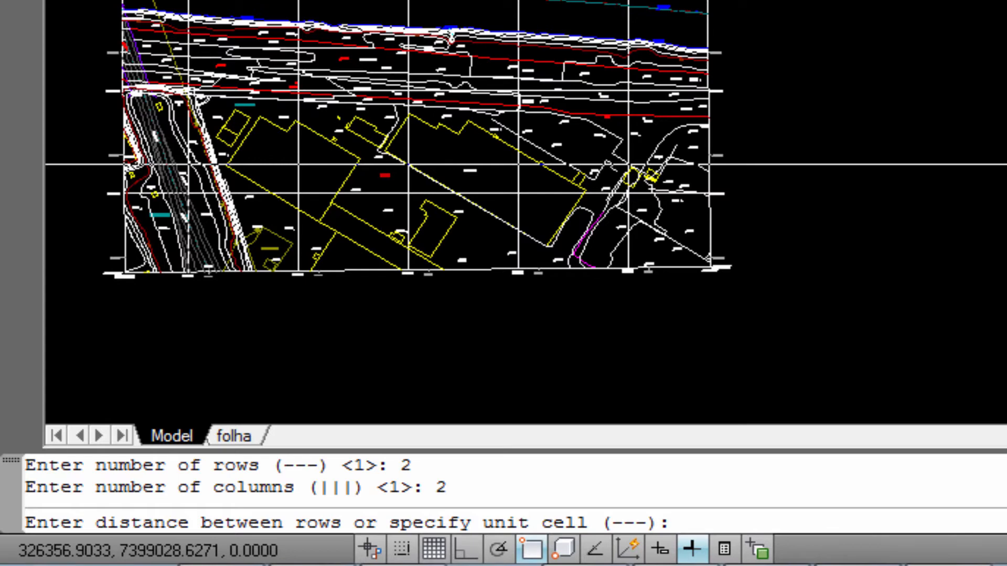
type("10")
key("Return")
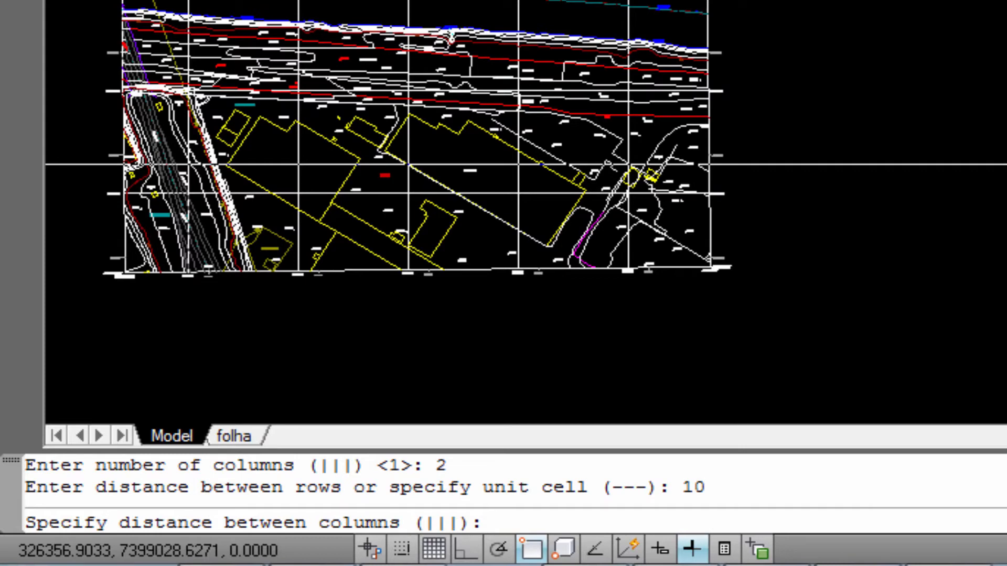
type("10")
key("Return")
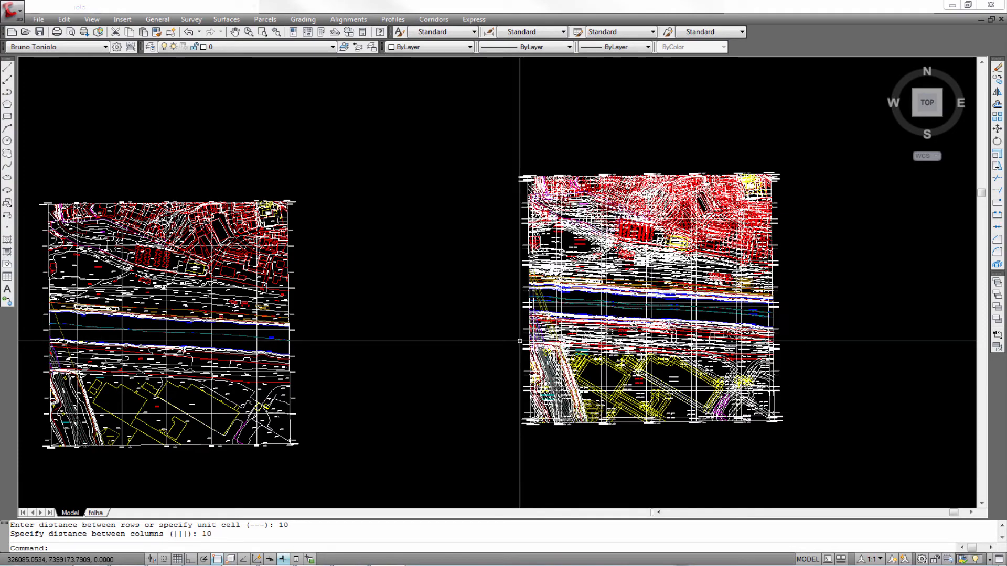
Step: Examine the overlapping copies of the inserted DESENHO block and compare them with the original map
scroll(579, 339, "up", 6)
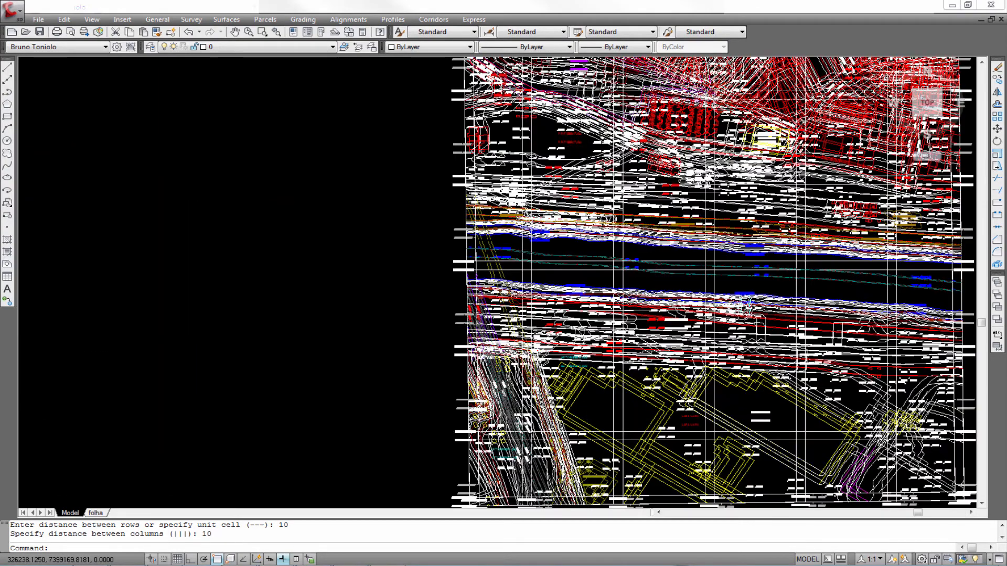
middle_click_drag(586, 324, 545, 349)
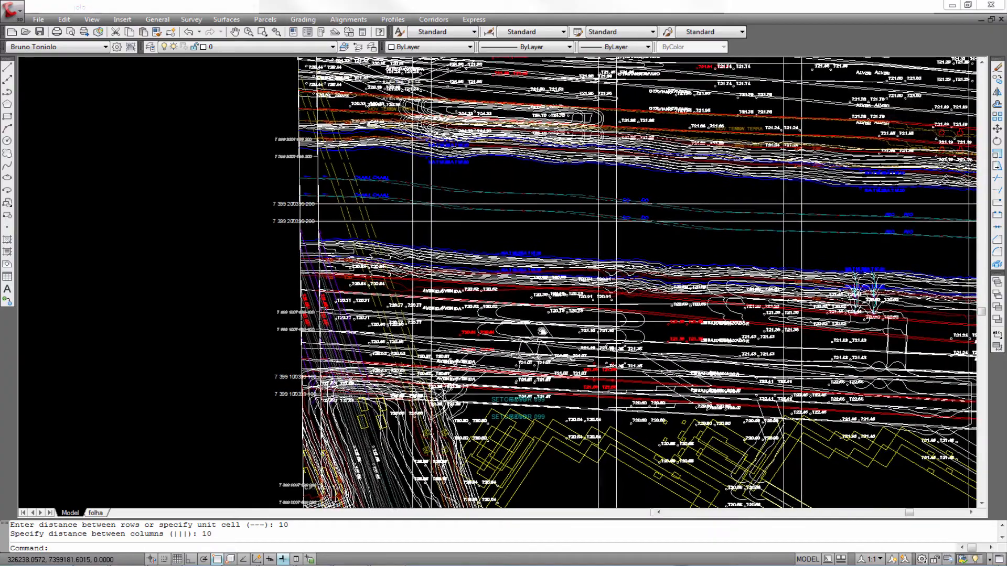
scroll(545, 321, "down", 7)
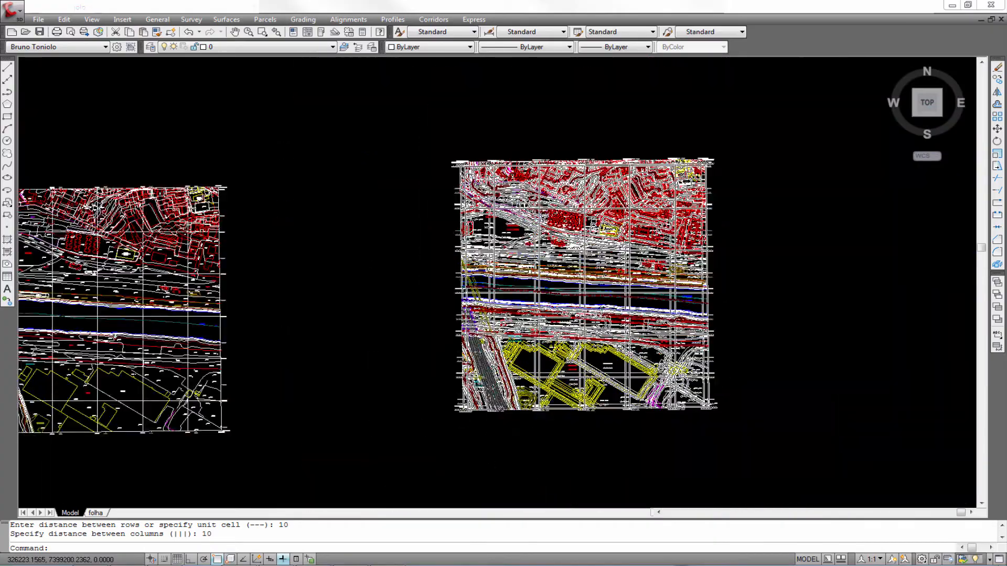
scroll(515, 337, "up", 4)
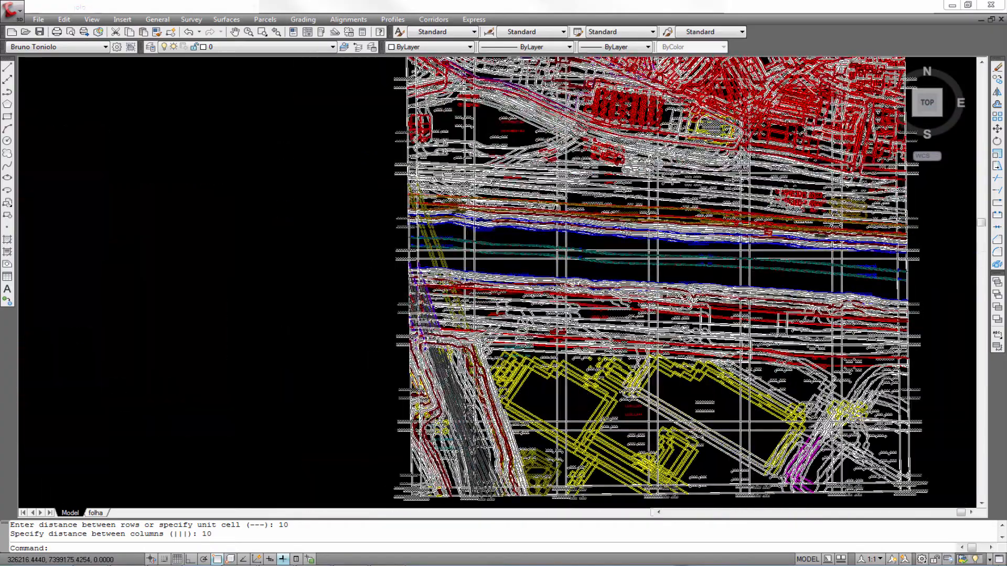
scroll(515, 336, "down", 3)
scroll(515, 337, "up", 6)
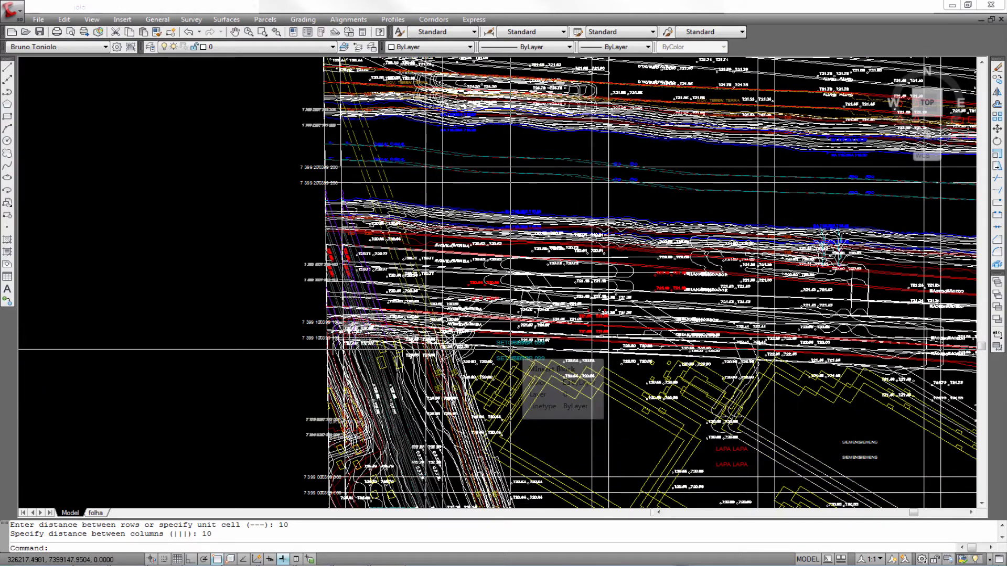
scroll(514, 317, "down", 6)
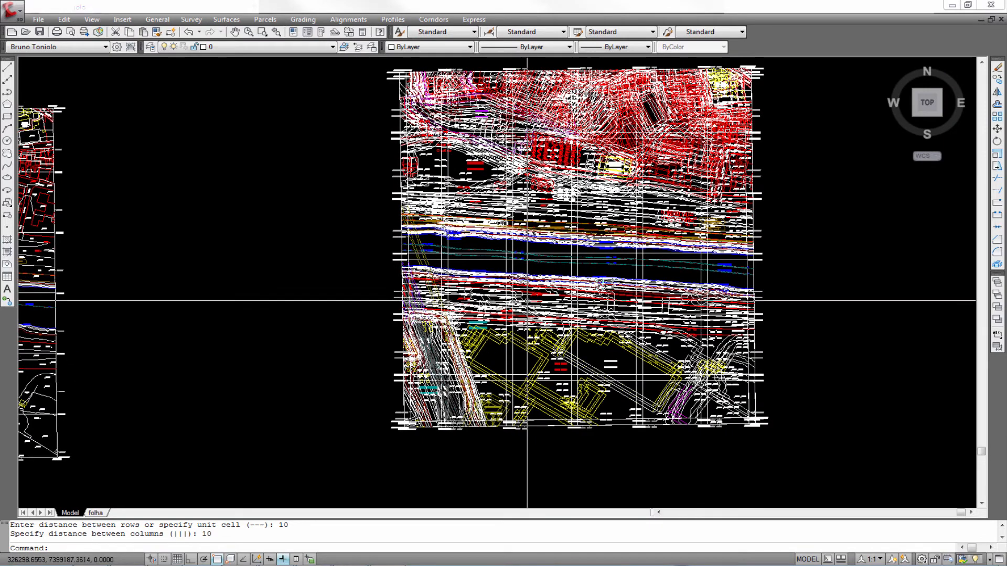
scroll(524, 301, "down", 2)
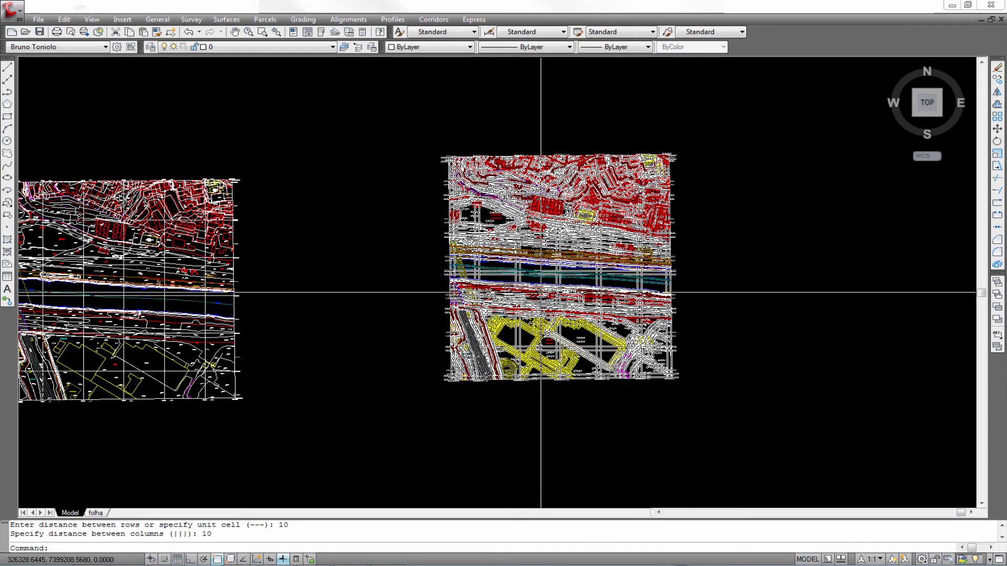
middle_click_drag(380, 270, 478, 283)
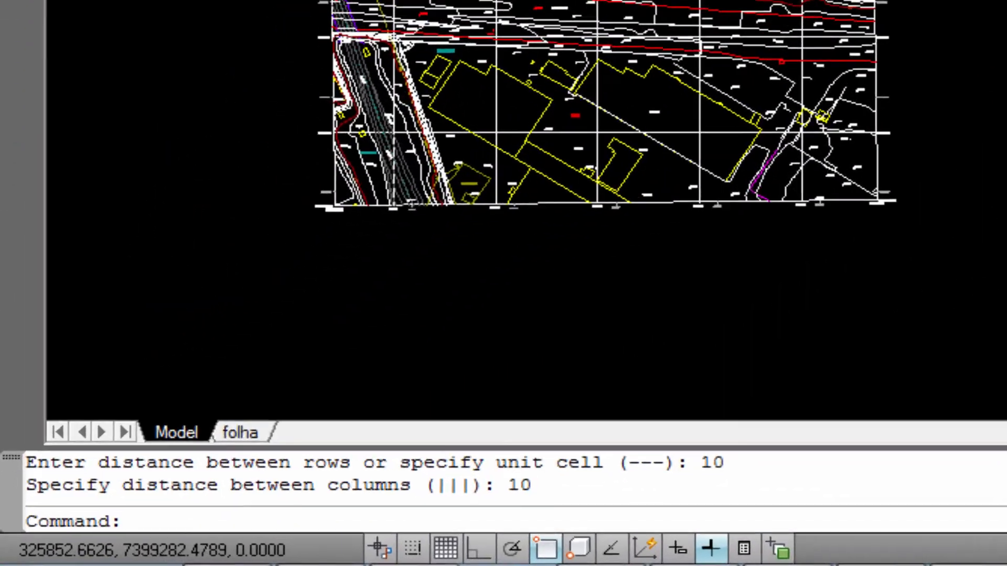
Step: Show the object properties and select the multiple-inserted DESENHO block
type("PR")
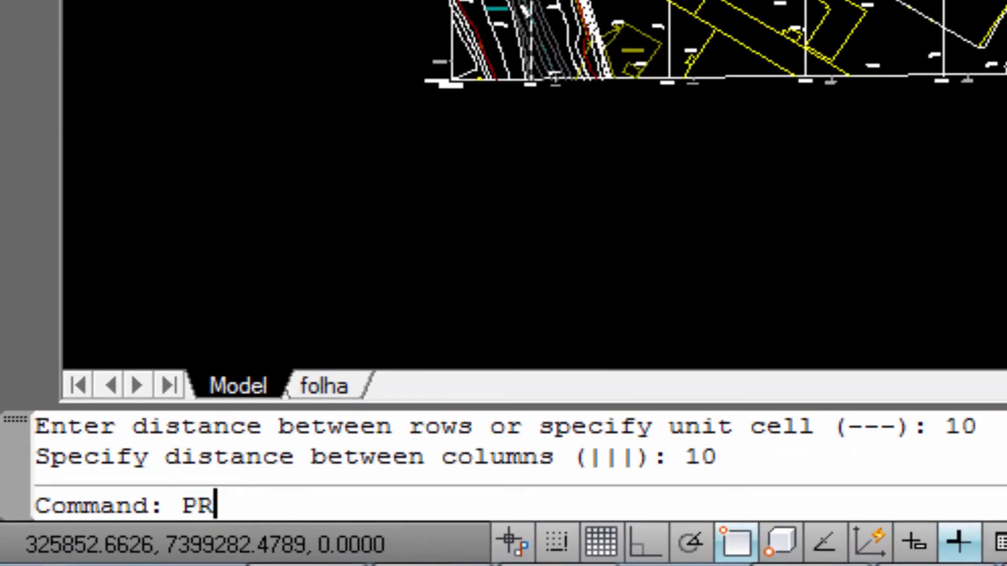
key("Return")
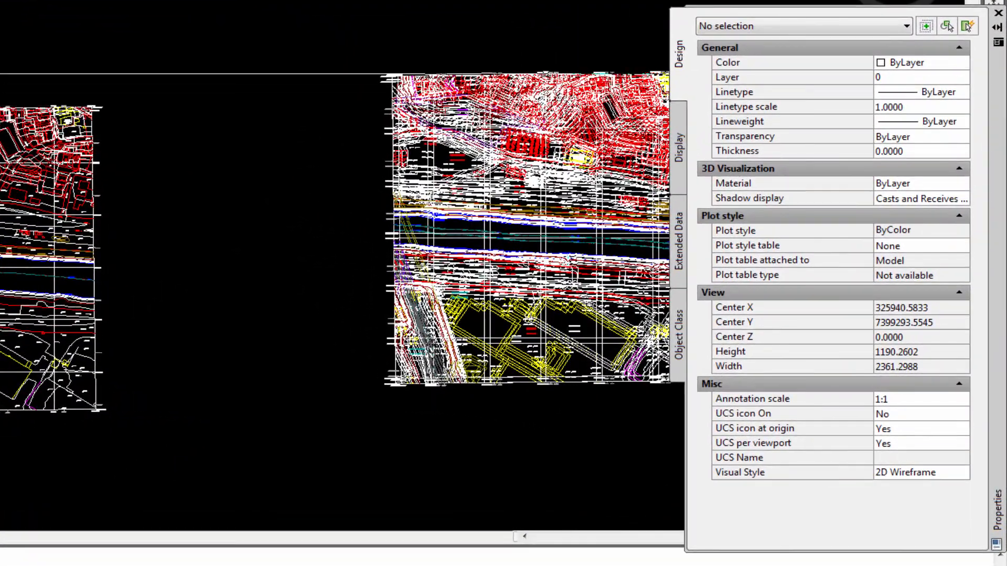
middle_click_drag(547, 163, 518, 162)
middle_click_drag(356, 66, 221, 65)
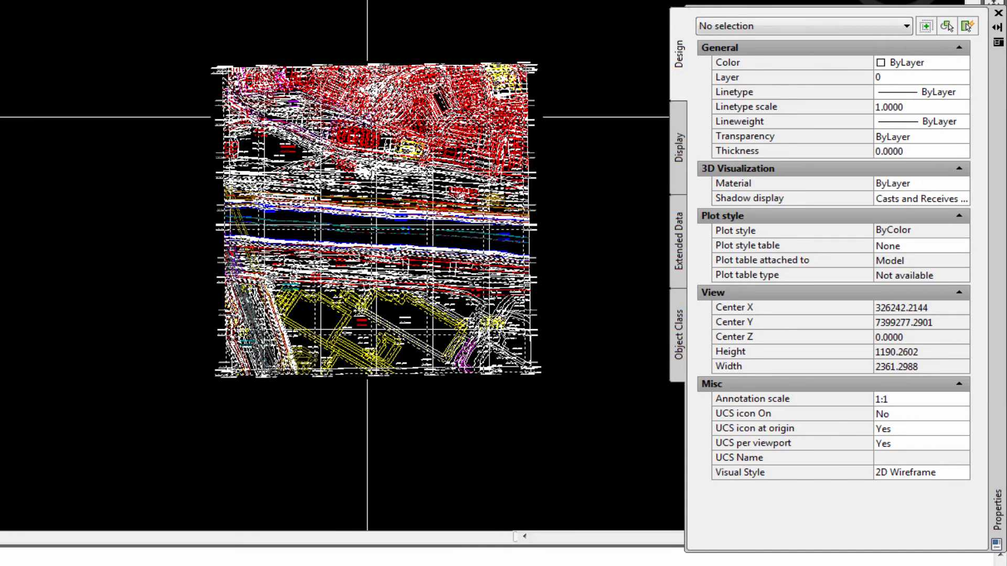
left_click(367, 117)
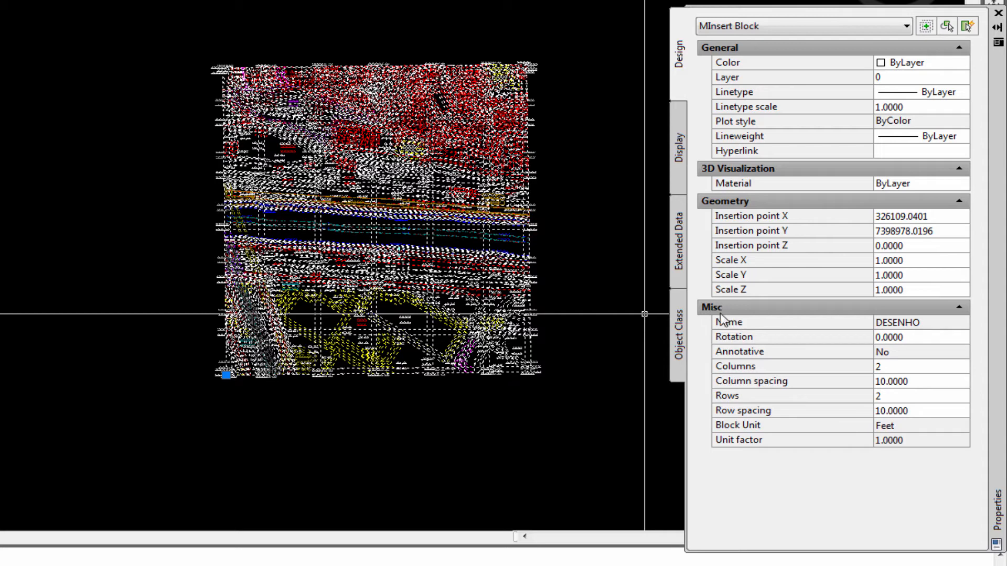
Step: Set the inserted block's number of columns to 1 and its column spacing to 1
left_click(886, 368)
key("Tab")
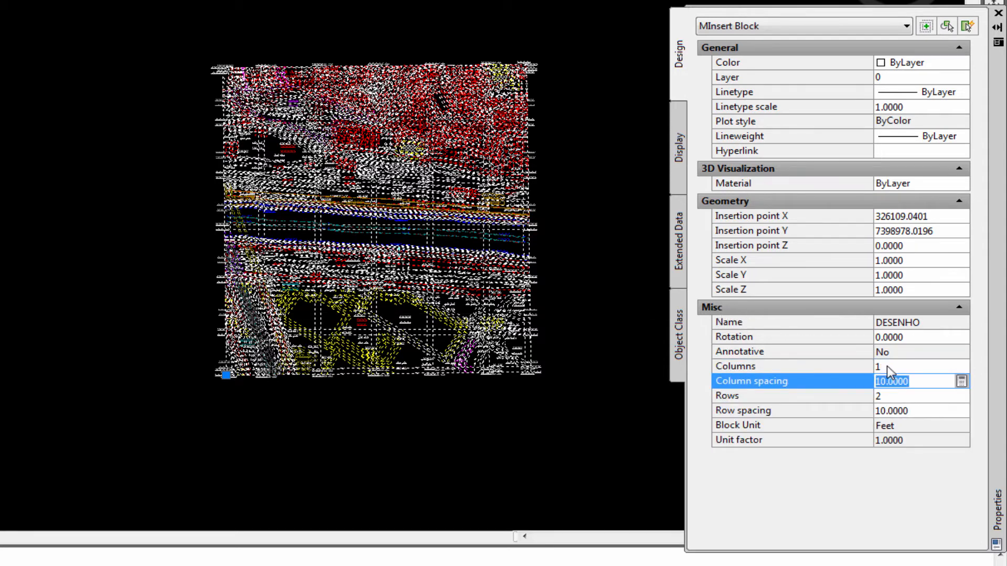
type("1")
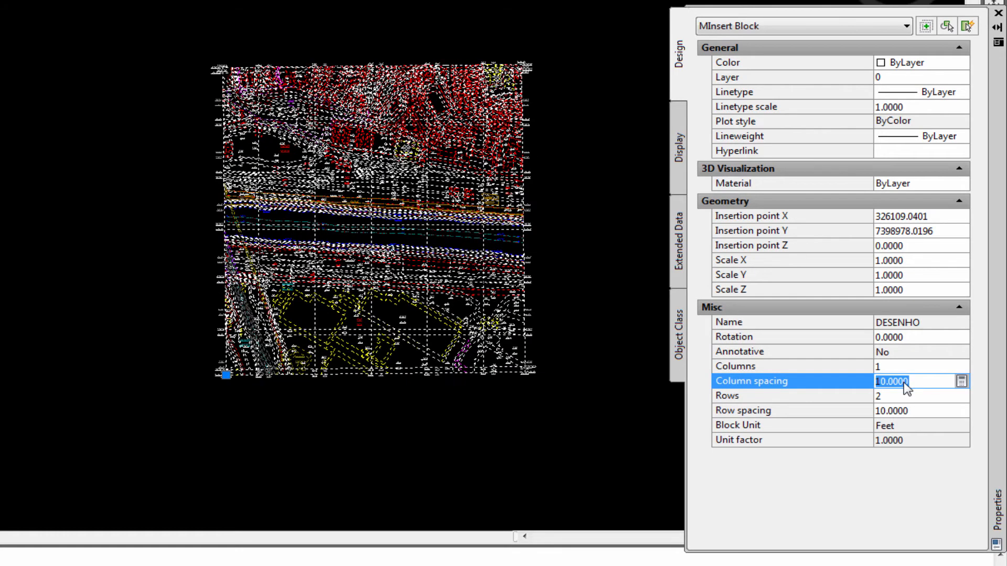
key("Tab")
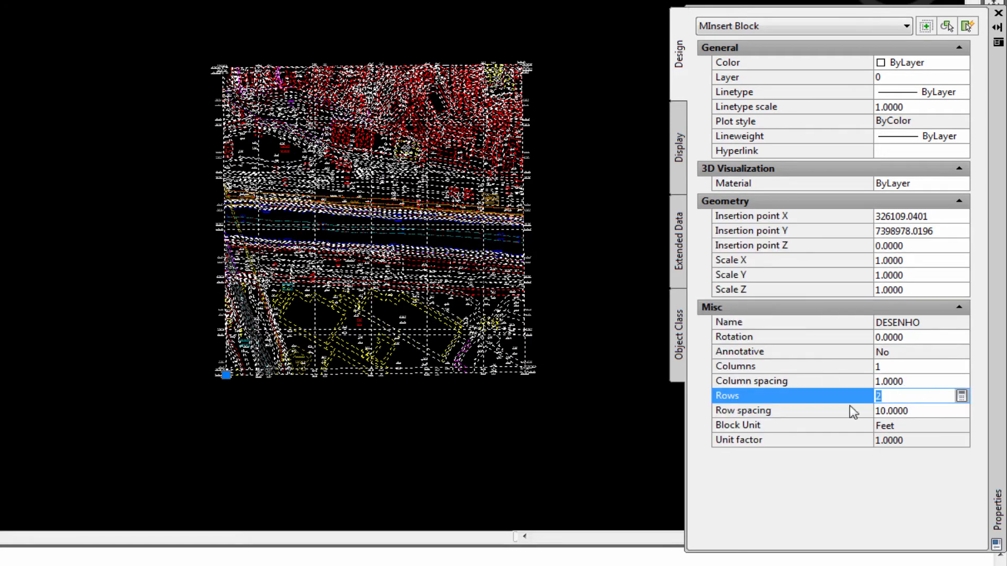
Step: Set the inserted block's number of rows to 1 and its row spacing to 1, and clear the selection
left_click(893, 411)
left_click(893, 397)
left_click(893, 411)
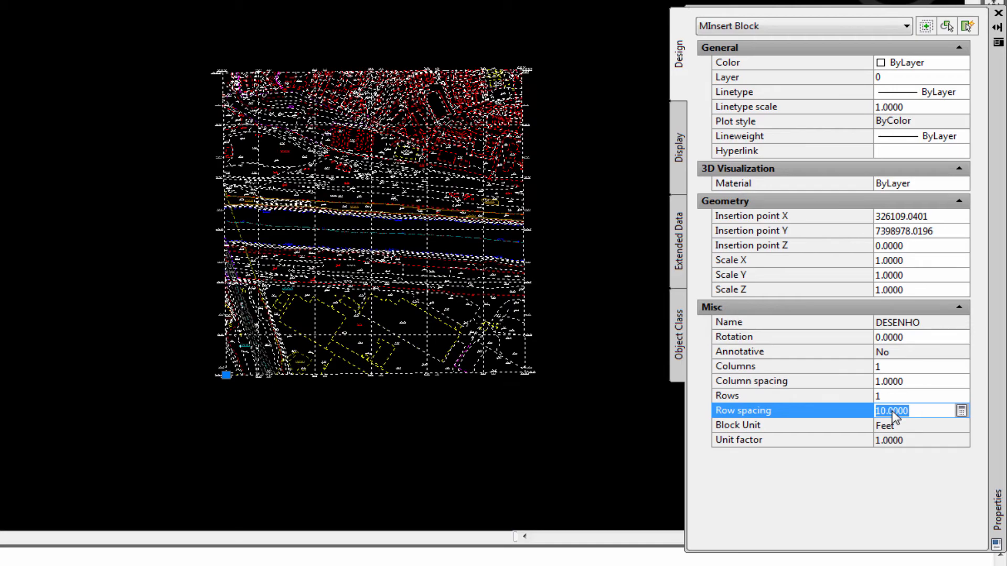
key("Return")
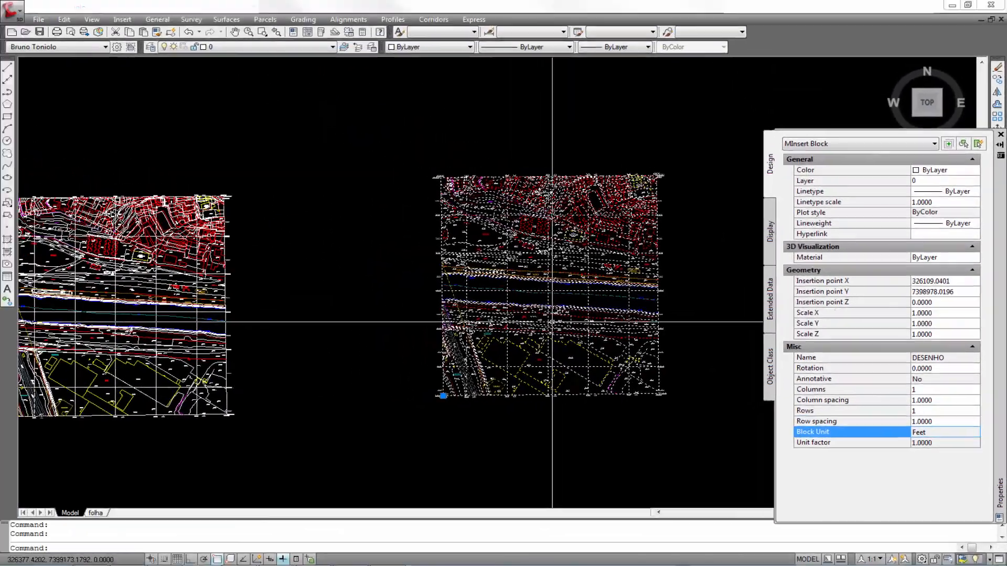
key("Escape")
Step: Select the inserted block up close to check that it is a single MInsert object, clear the selection and close the properties
scroll(551, 321, "up", 8)
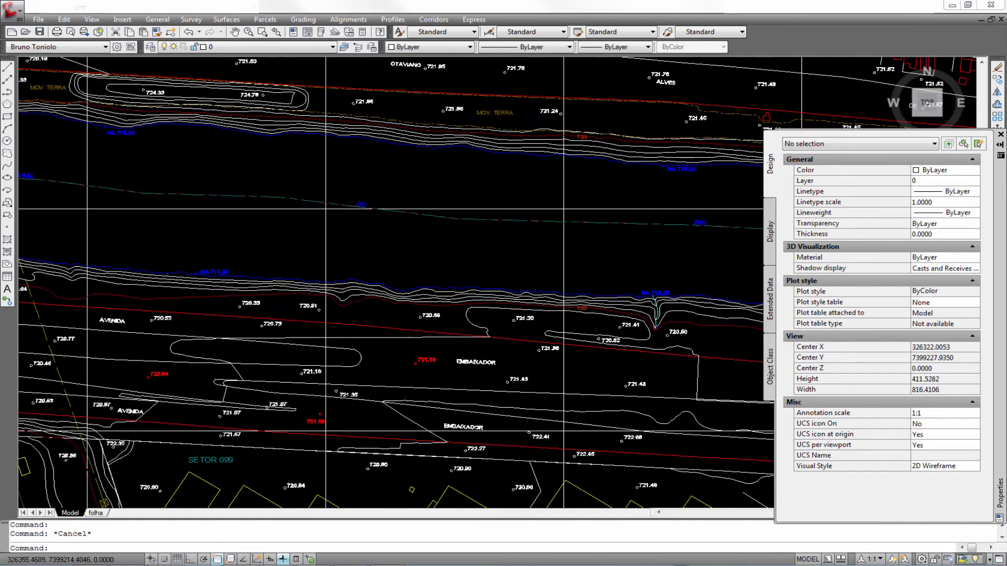
scroll(532, 295, "down", 3)
left_click(531, 295)
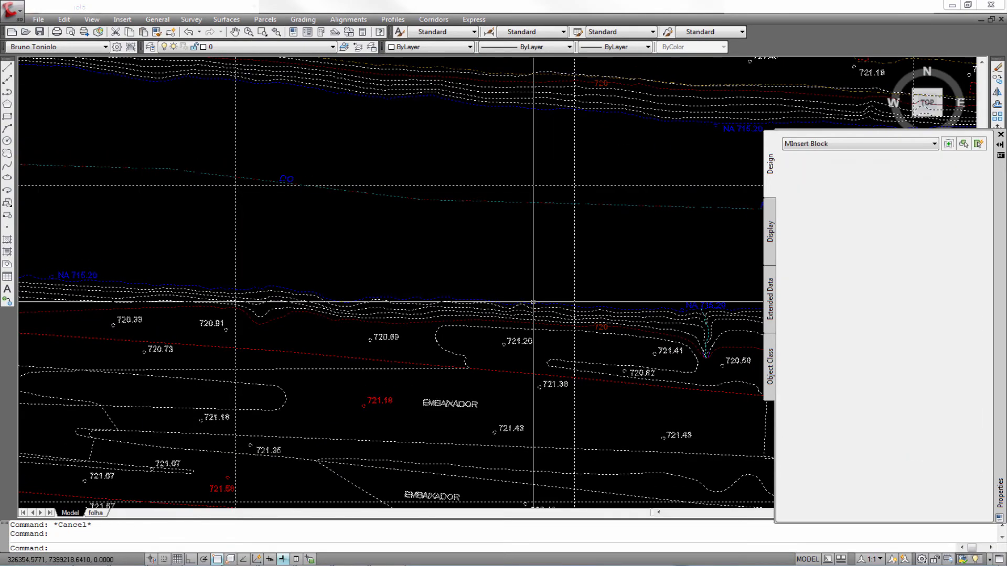
scroll(400, 258, "down", 10)
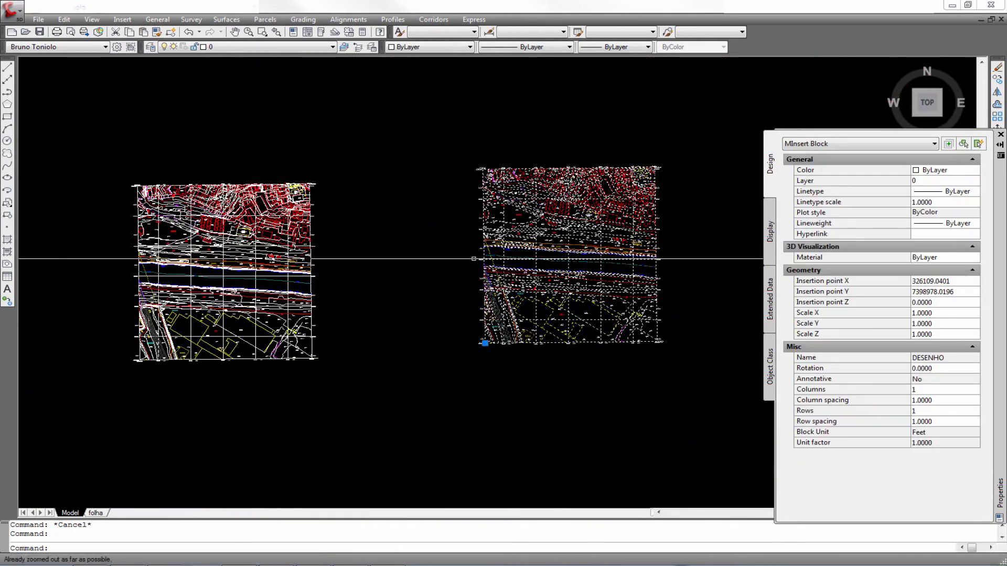
key("Escape")
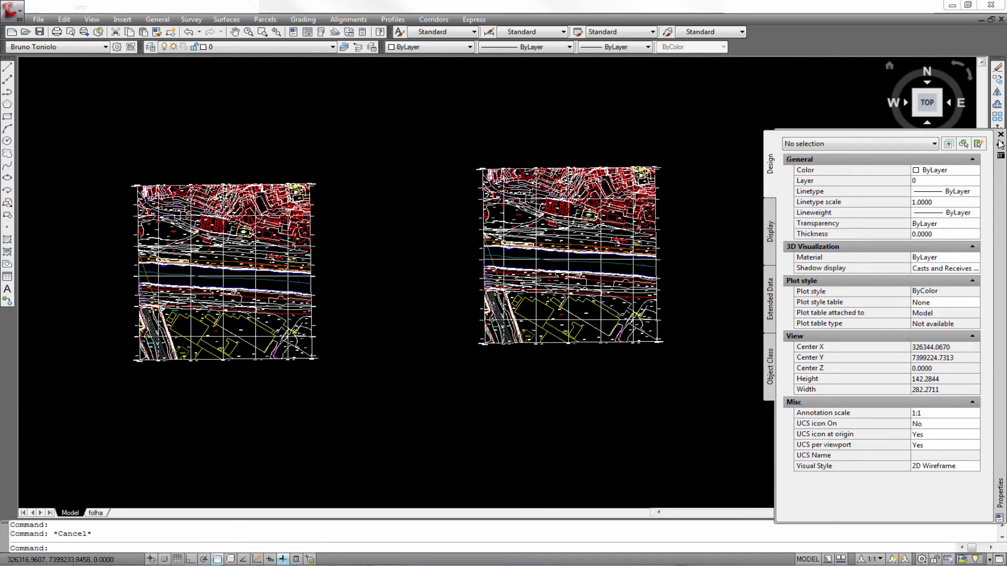
left_click(1001, 135)
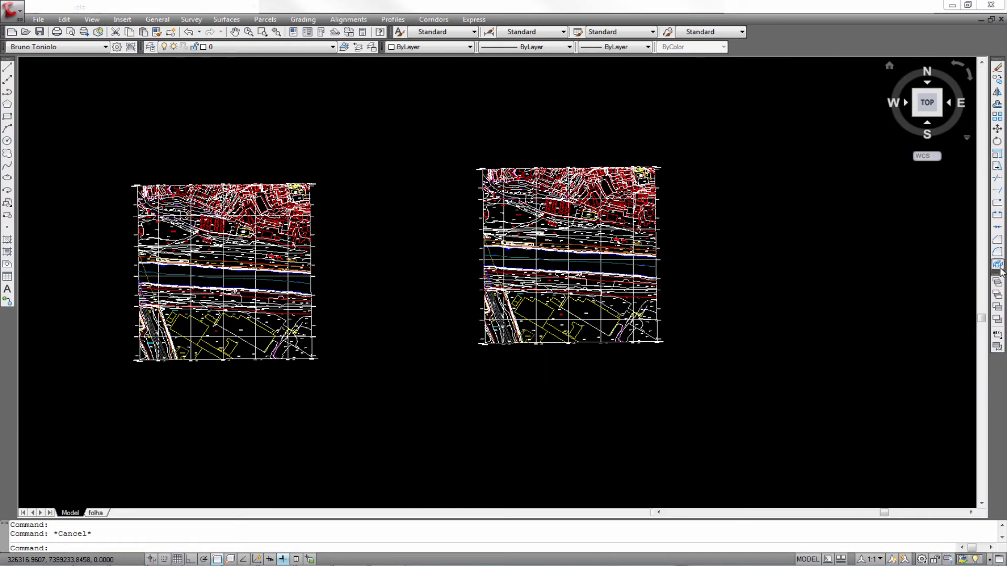
Step: Try to explode the inserted DESENHO block, and end the command
left_click(999, 266)
left_click(582, 264)
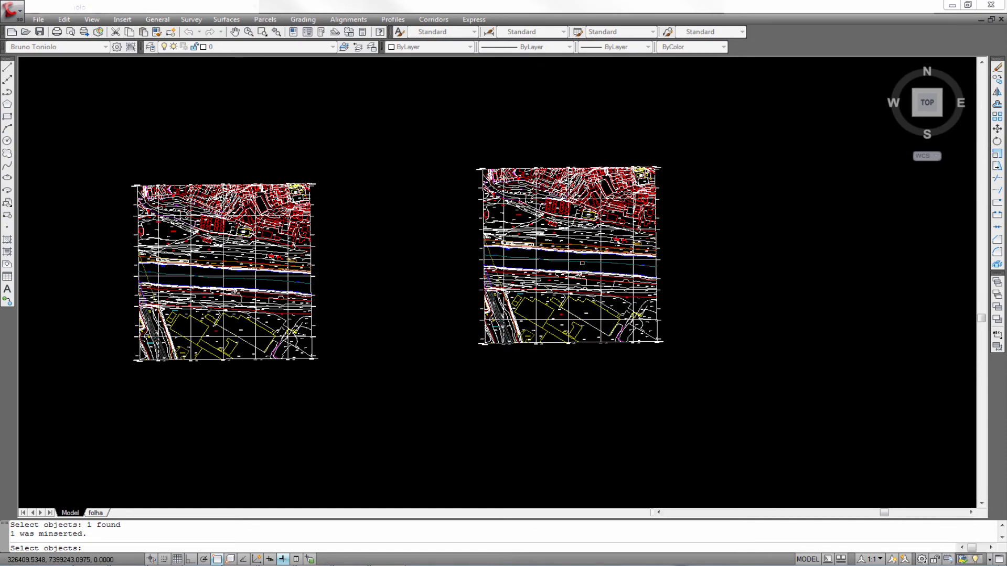
key("Return")
middle_click_drag(576, 255, 601, 267)
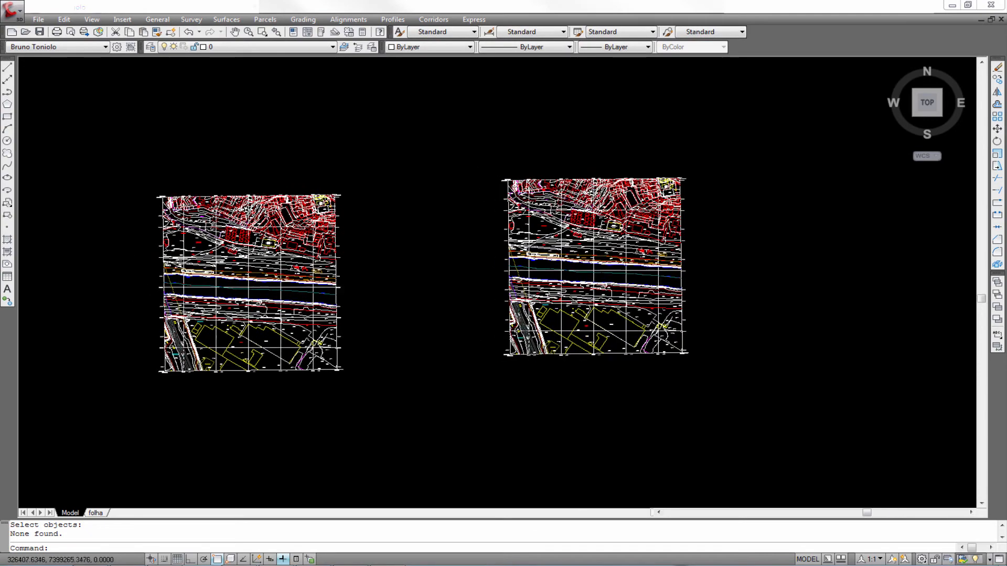
Step: Draw a small circle, about 1 unit in radius, centred on the lower-left corner of the original map as a position marker
scroll(608, 251, "up", 2)
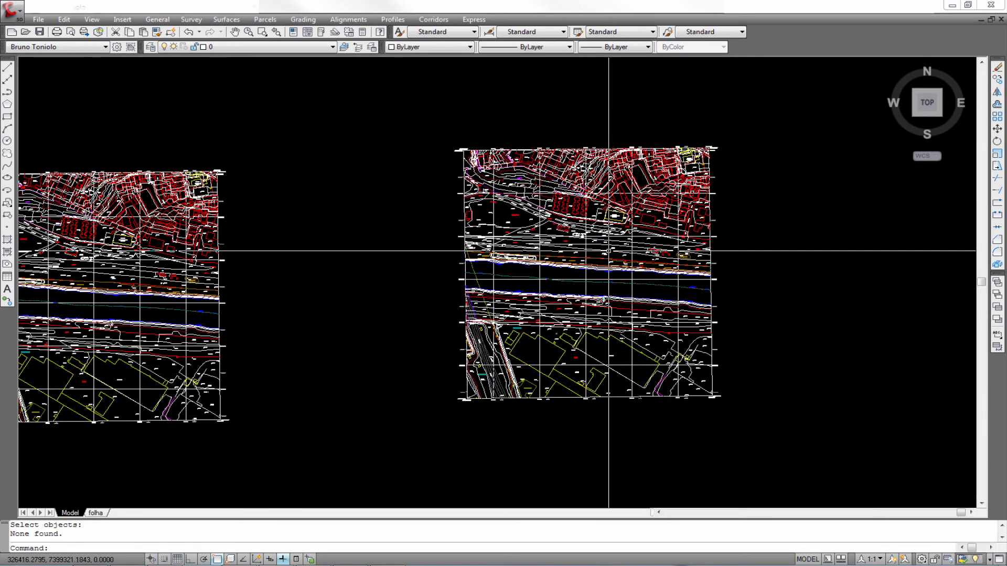
mouse_move(538, 263)
middle_mouse_down()
mouse_move(637, 247)
mouse_move(647, 263)
mouse_move(787, 265)
middle_mouse_up()
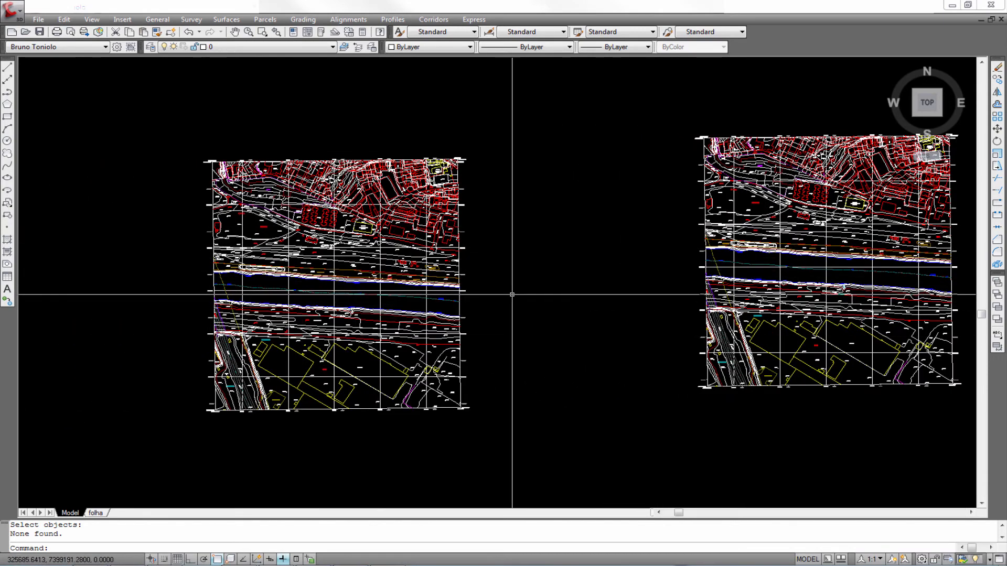
middle_click_drag(523, 295, 508, 297)
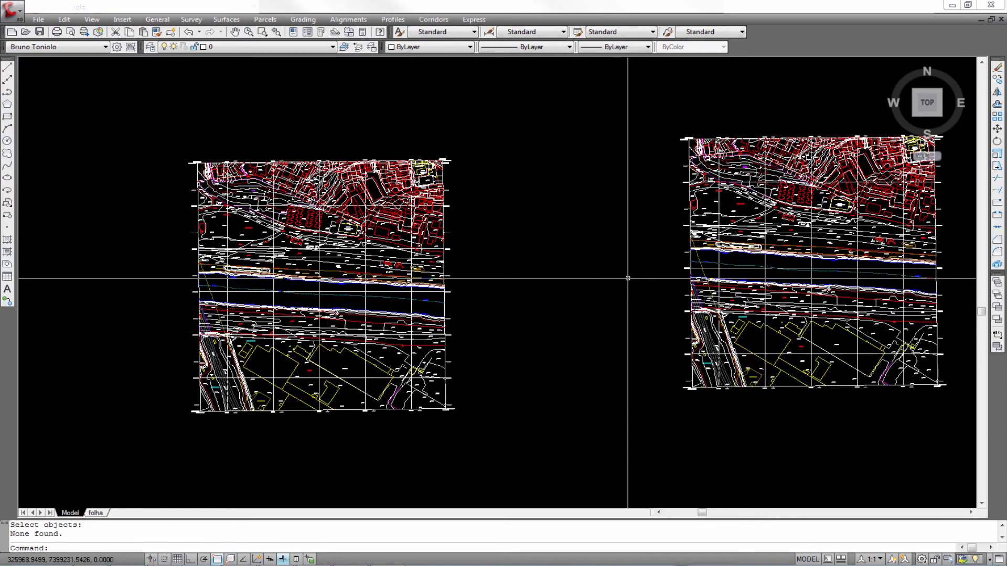
scroll(632, 277, "up", 1)
scroll(763, 280, "up", 1)
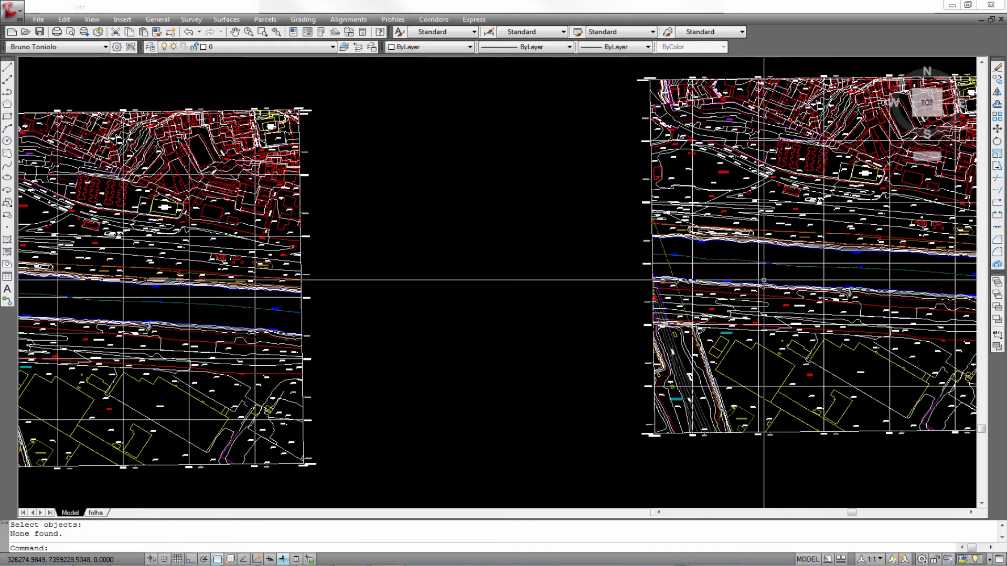
middle_click_drag(571, 335, 685, 282)
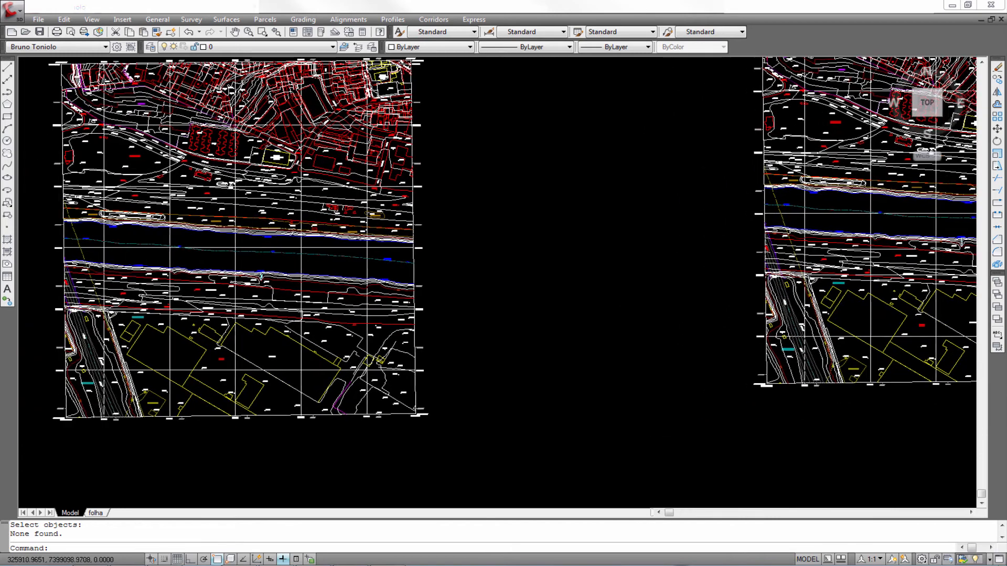
middle_click_drag(122, 358, 191, 365)
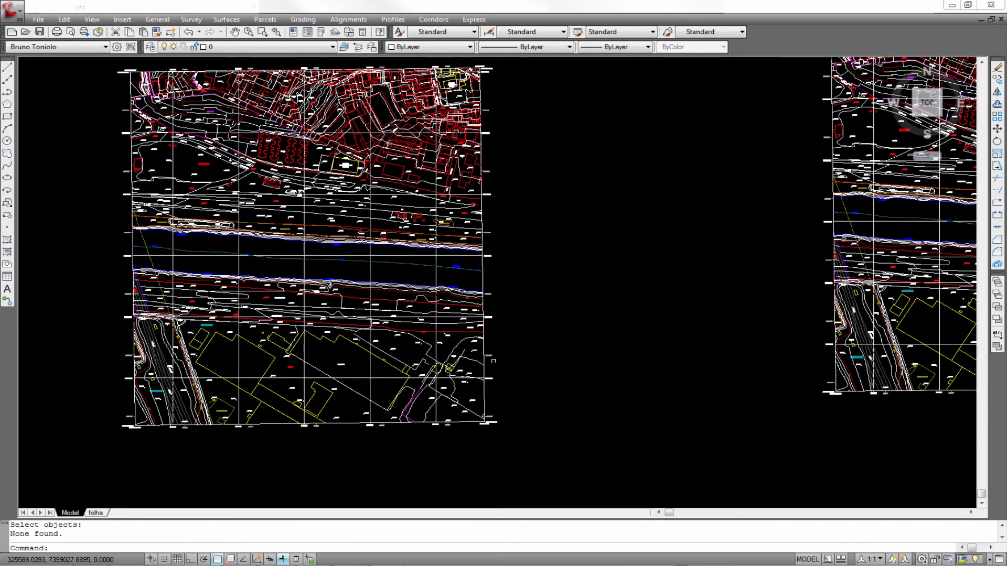
scroll(111, 424, "up", 10)
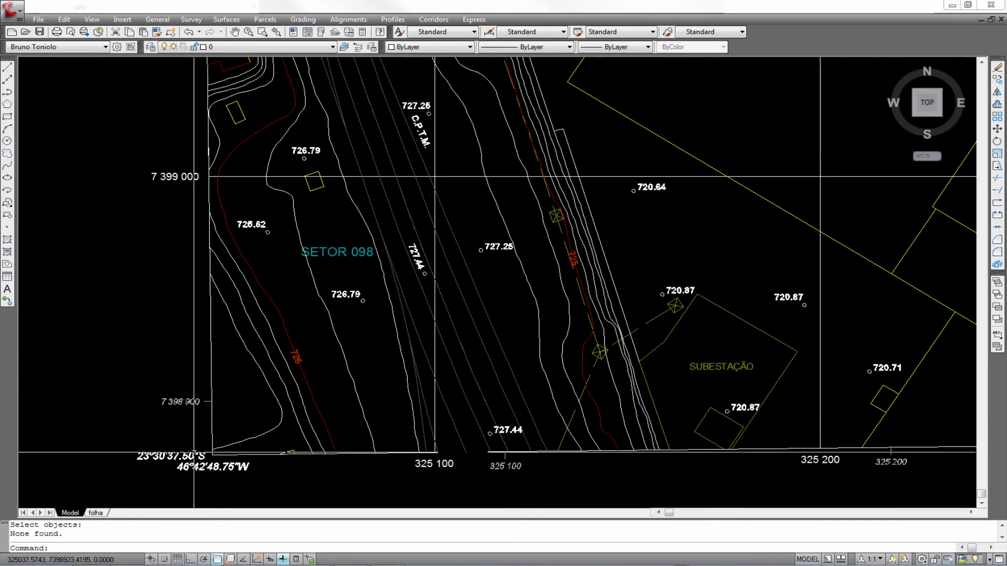
type("c")
key("Return")
left_click(158, 419)
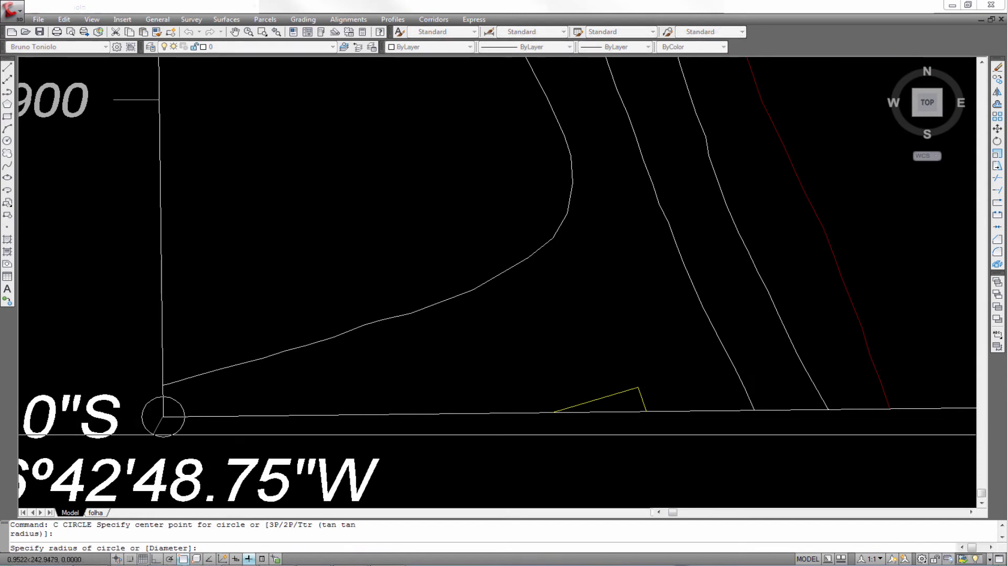
scroll(161, 384, "down", 4)
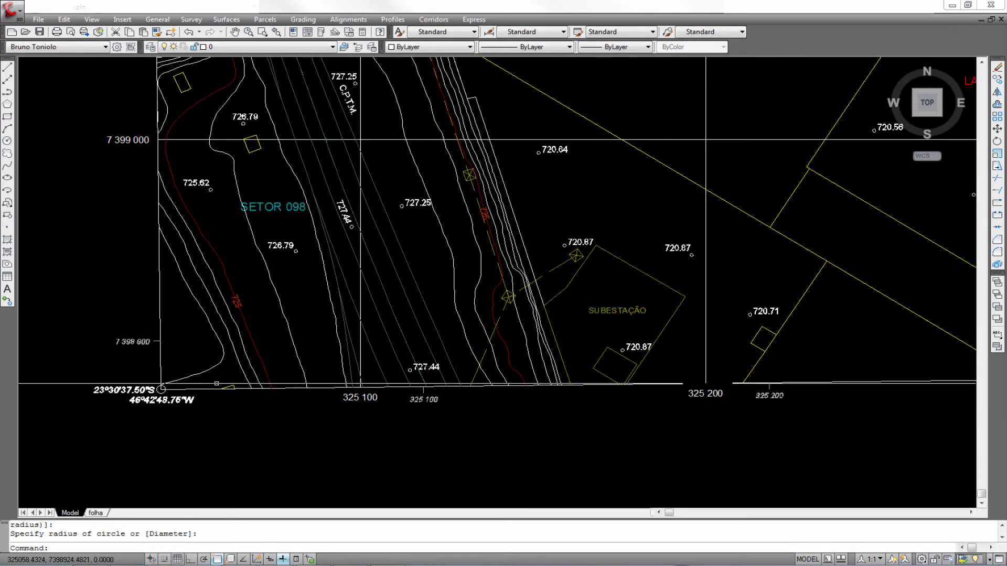
Step: Erase the original map block, keeping the marker circle and the MInsert copy
left_click(221, 391)
left_click(215, 386)
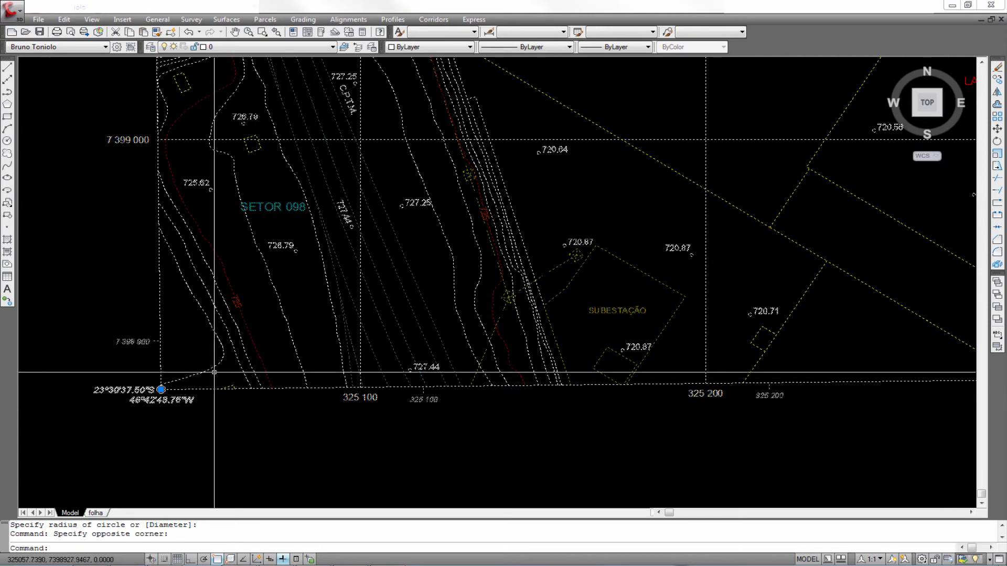
type("e")
key("Return")
scroll(191, 370, "down", 5)
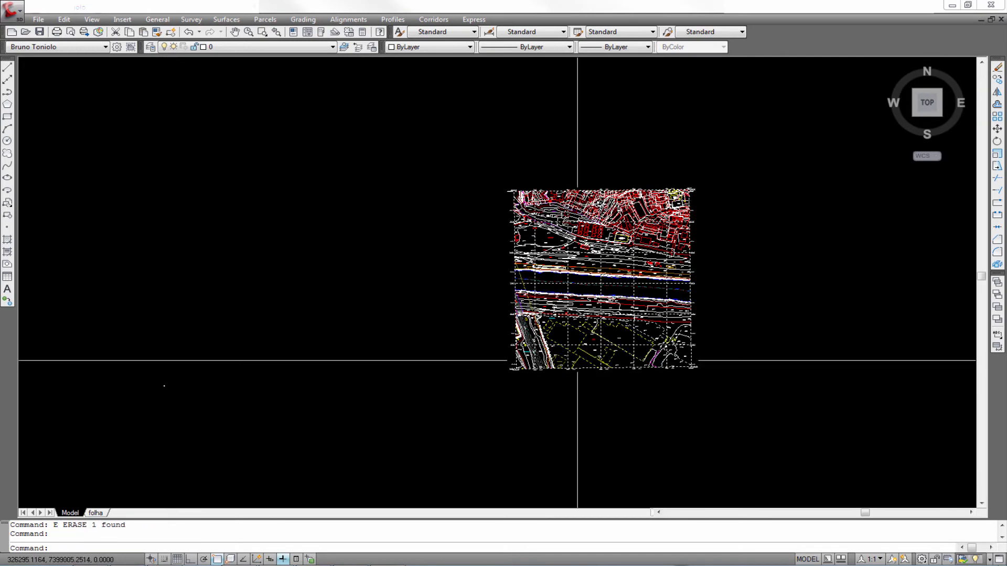
left_click(578, 360)
scroll(518, 356, "up", 2)
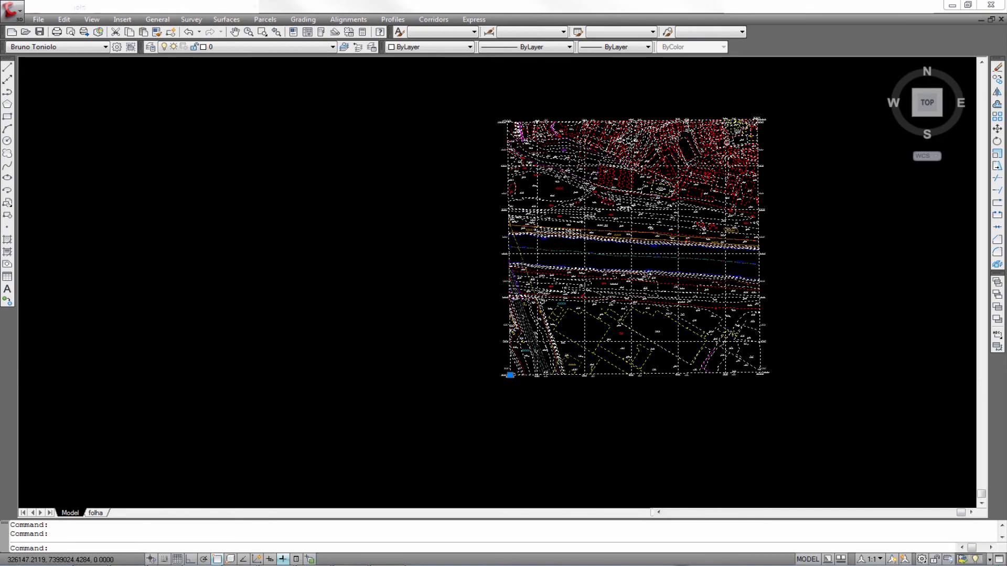
scroll(531, 365, "up", 1)
key("Escape")
middle_click_drag(573, 321, 548, 346)
key("Escape")
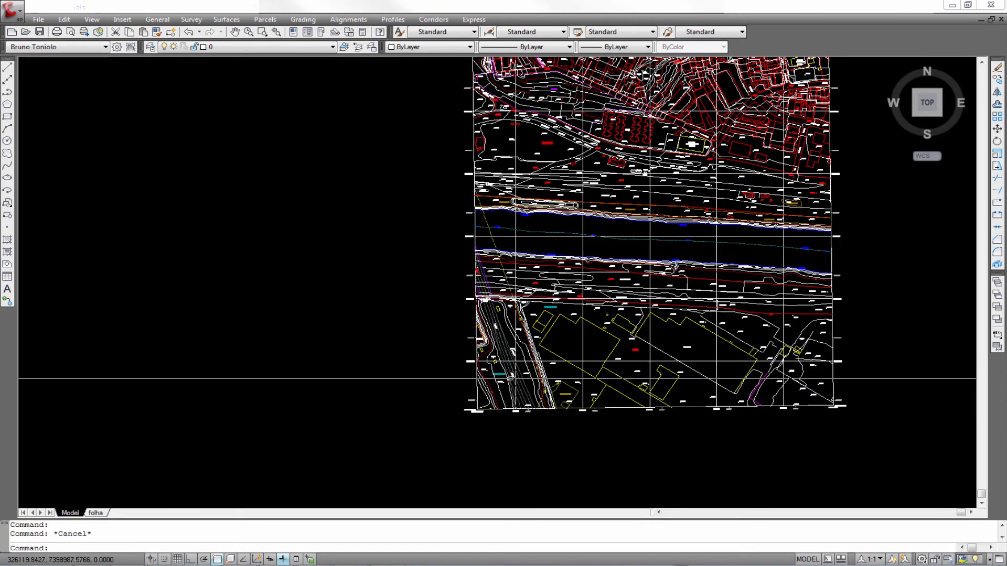
Step: Move the MInsert map copy from the lower-left corner of its frame to the centre of the marker circle
type("m")
key("space")
left_click(510, 378)
left_click(504, 386)
scroll(516, 362, "up", 5)
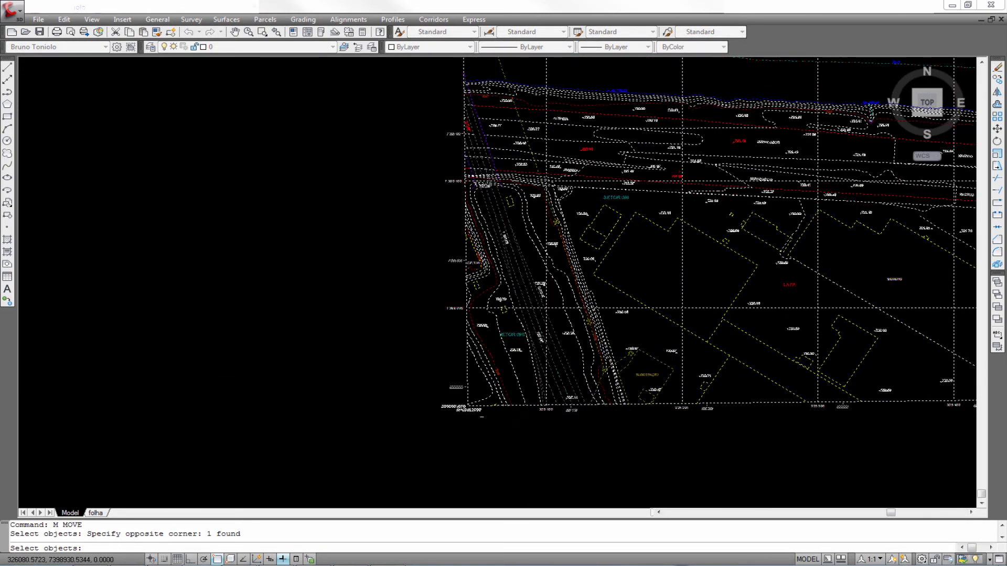
key("space")
left_click(404, 356)
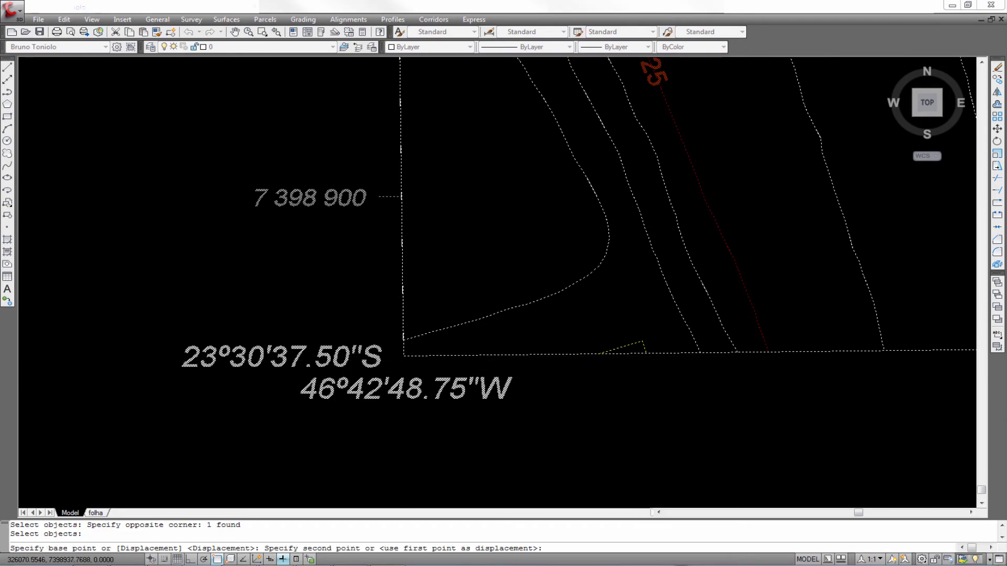
scroll(471, 358, "down", 8)
middle_click_drag(329, 362, 484, 363)
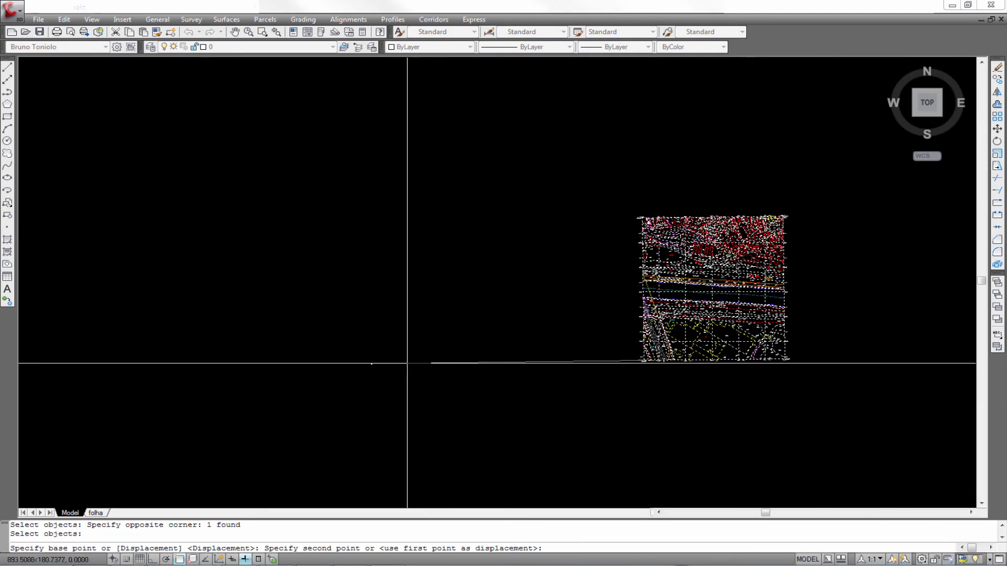
scroll(355, 359, "up", 10)
scroll(355, 362, "up", 3)
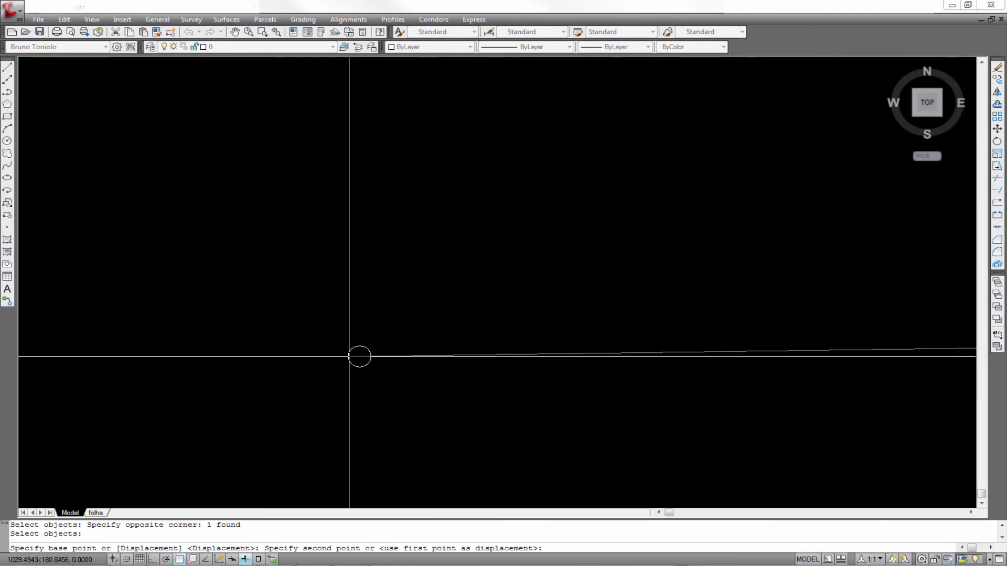
type("cen")
key("Return")
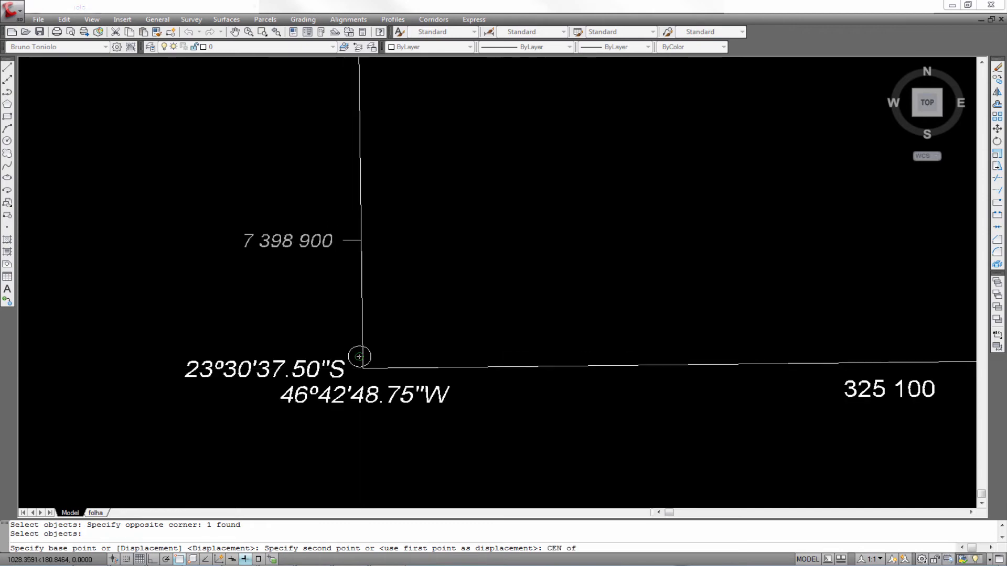
left_click(359, 356)
Step: Erase the marker circle at the map's lower-left corner and show the drawing's full extents
left_click(364, 364)
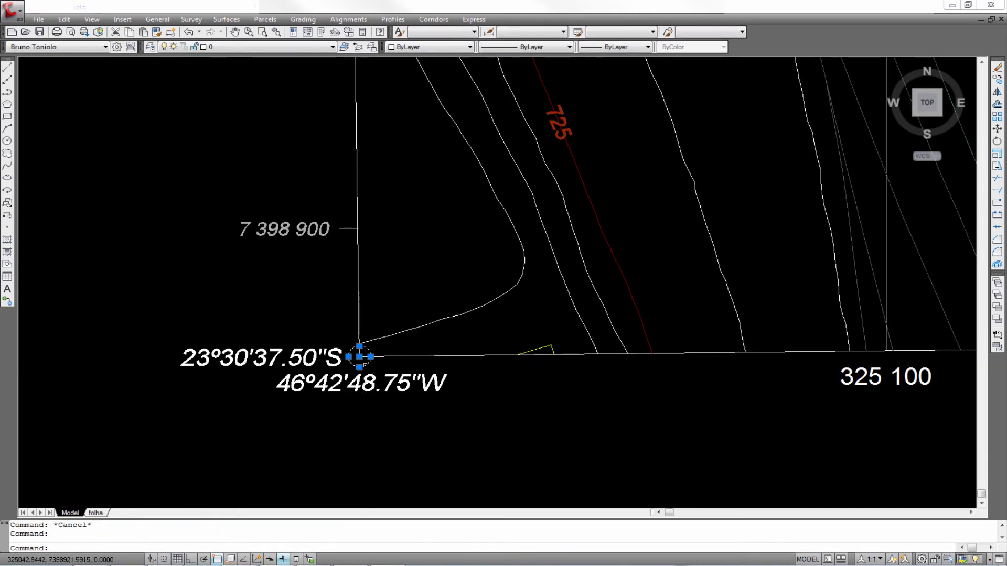
type("e")
key("Return")
middle_click(365, 364)
middle_click(364, 364)
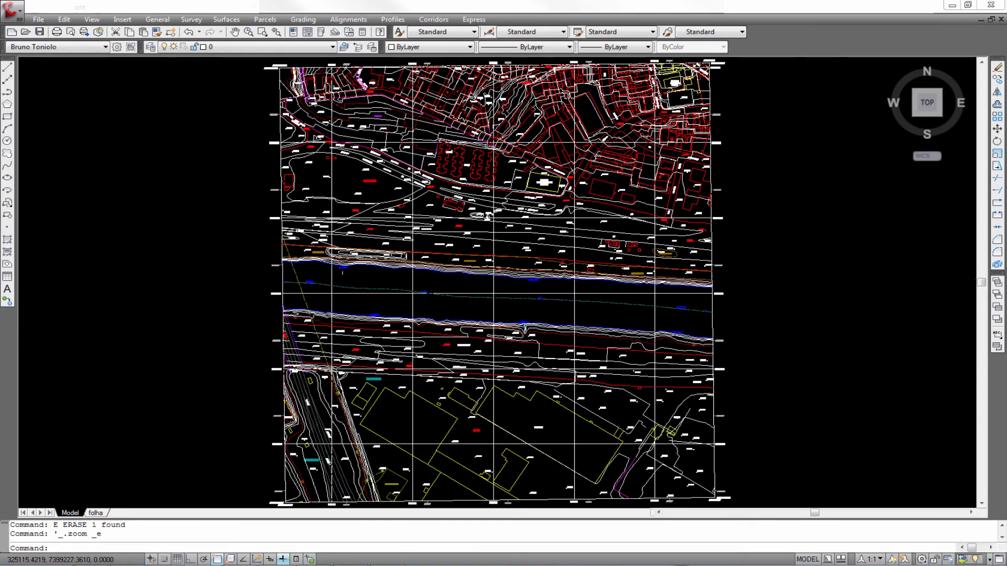
Step: Switch to the folha layout and view the full sheet to check how the protected map sits in it
left_click(95, 514)
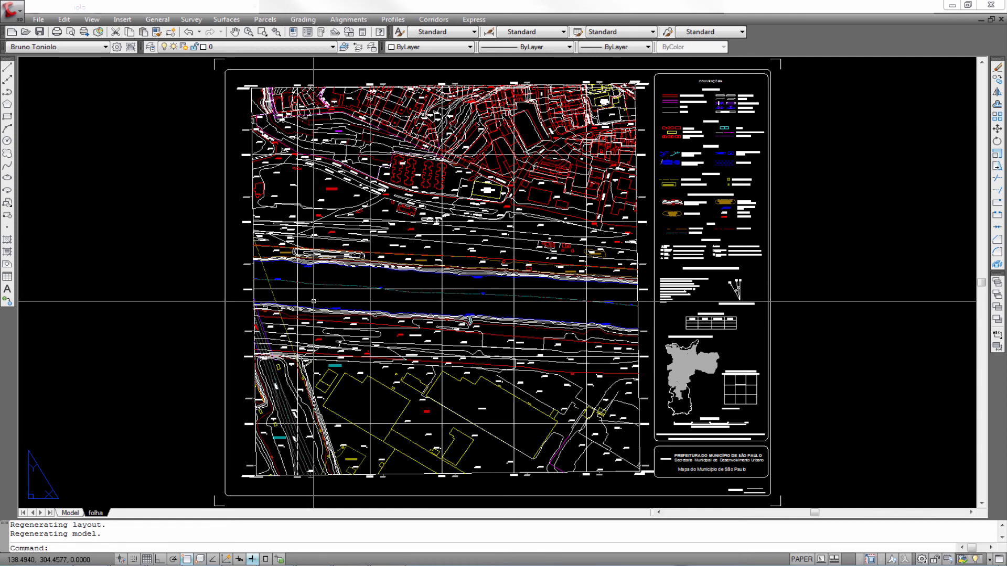
middle_click_drag(400, 277, 360, 279)
middle_click(370, 272)
middle_click(371, 272)
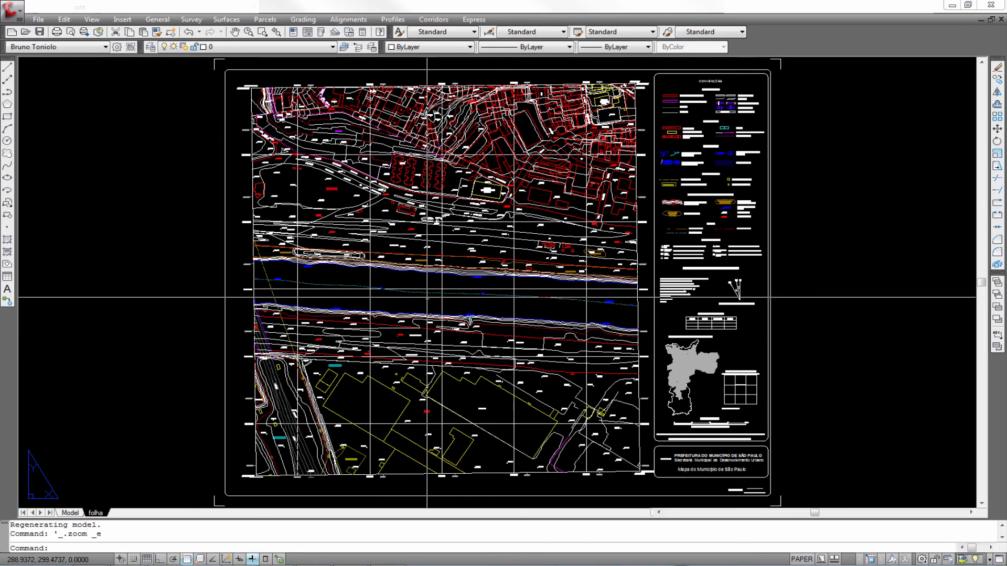